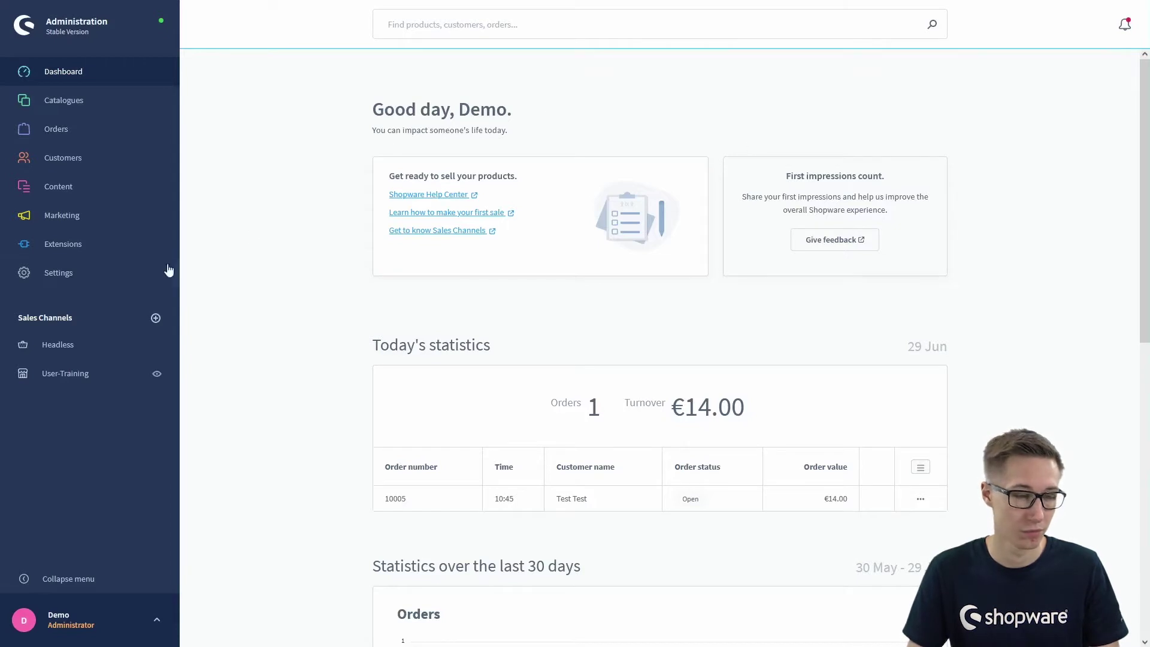
- Go to the Settings overview from the left sidebar
click(81, 282)
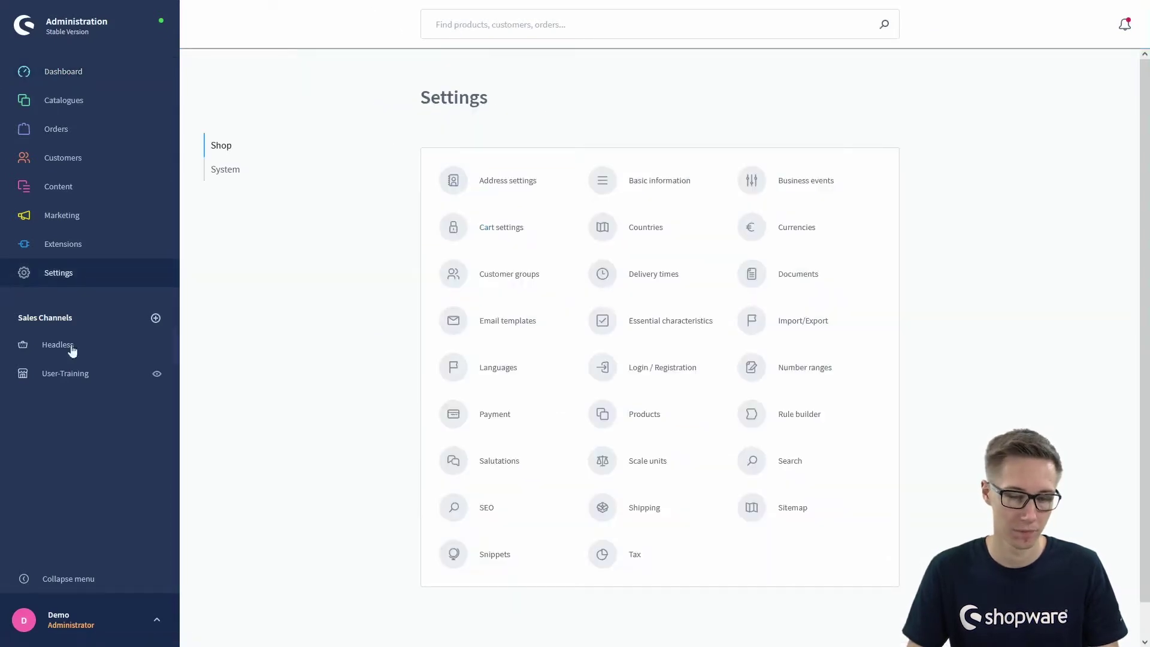
- Open the Shipping methods list and review its display options
click(646, 517)
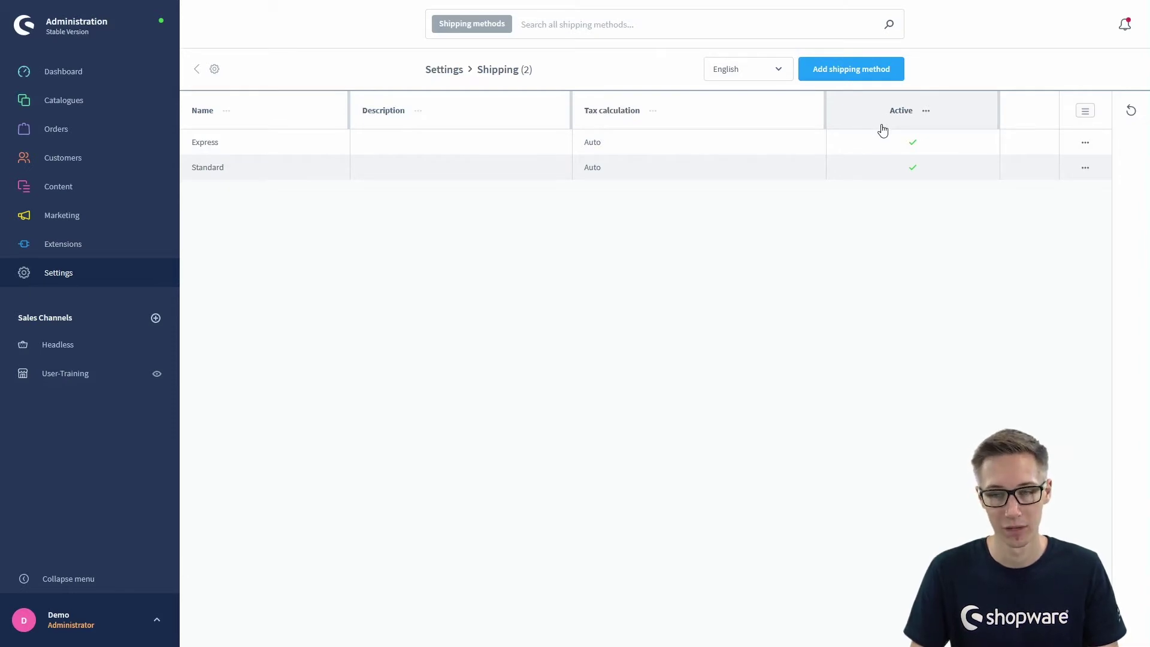
click(1085, 111)
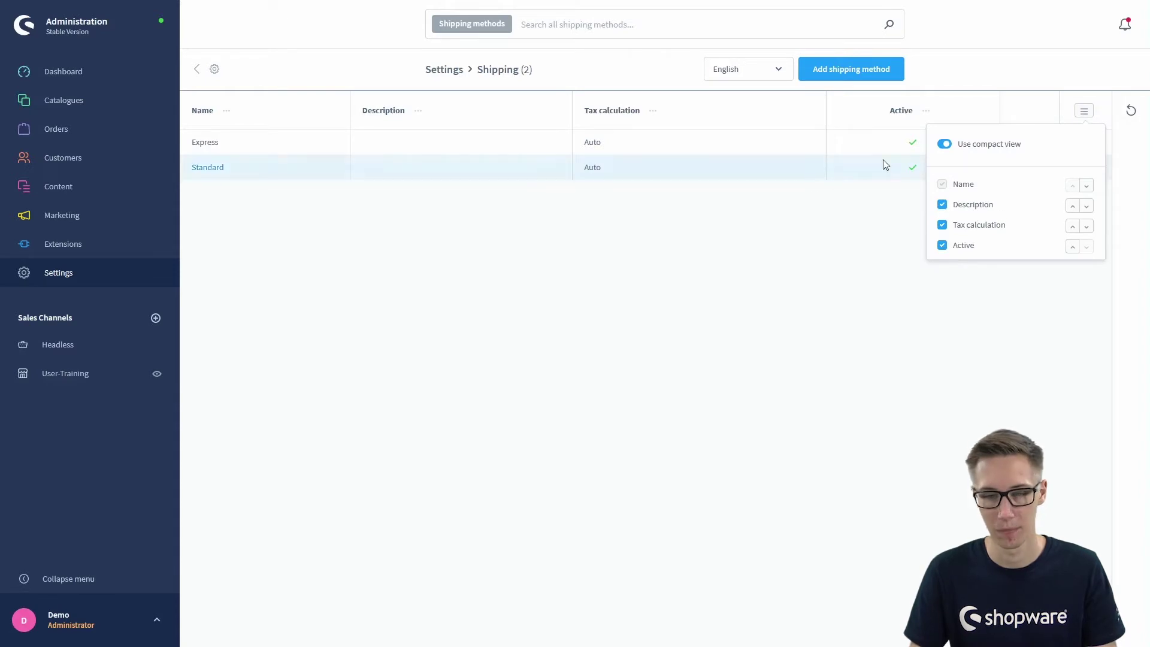
click(1085, 111)
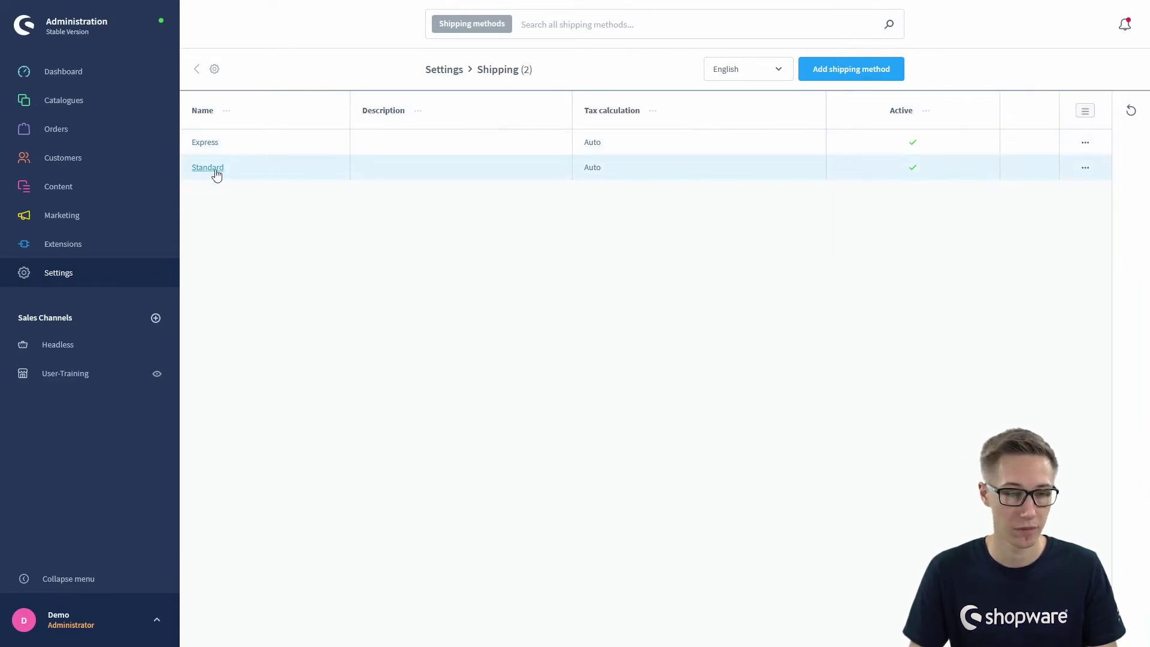
- Check the Standard row's actions, then open the Standard shipping method for editing
click(1085, 171)
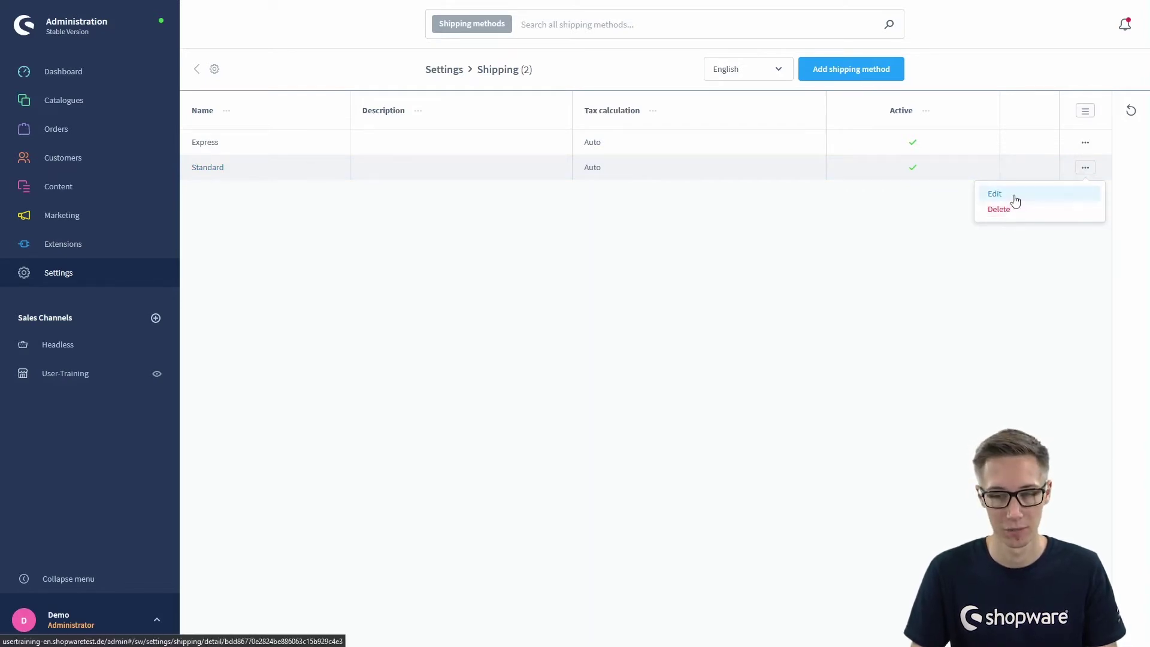
click(208, 170)
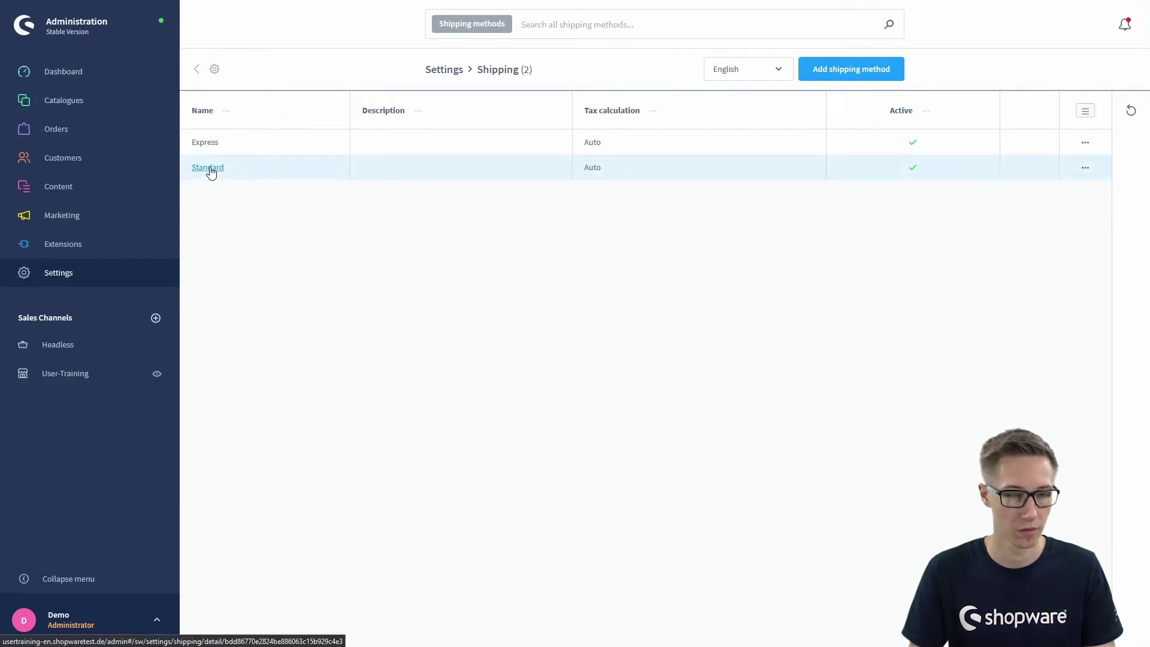
click(209, 169)
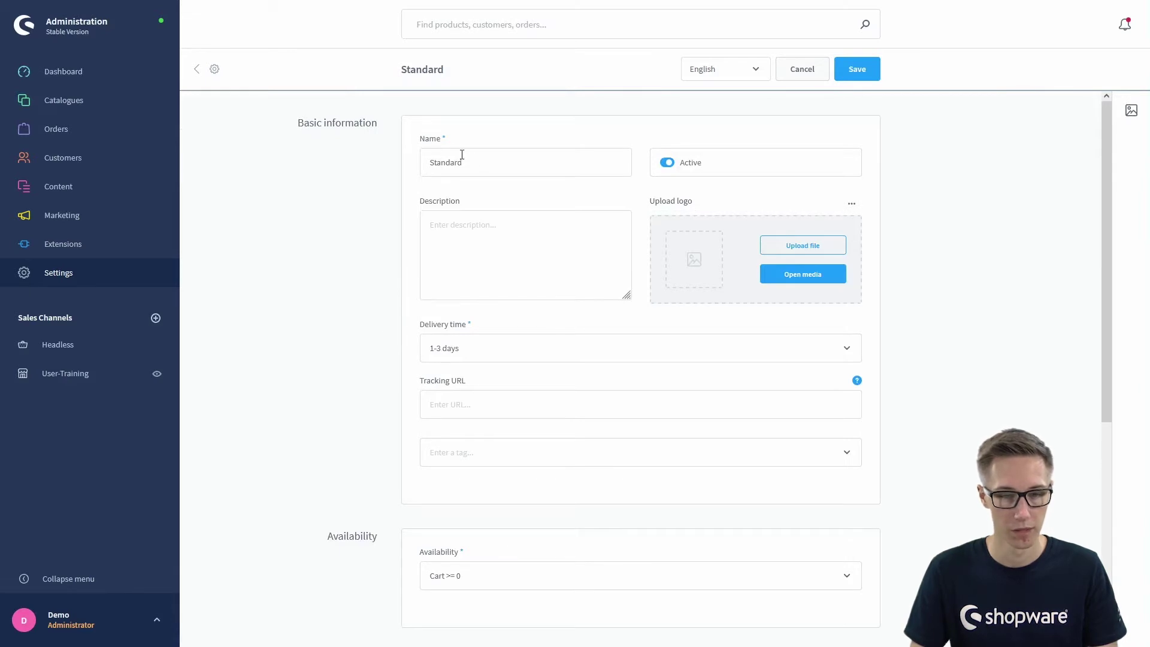
- Inspect the Standard method's Description field, leaving it unchanged
click(449, 223)
click(390, 189)
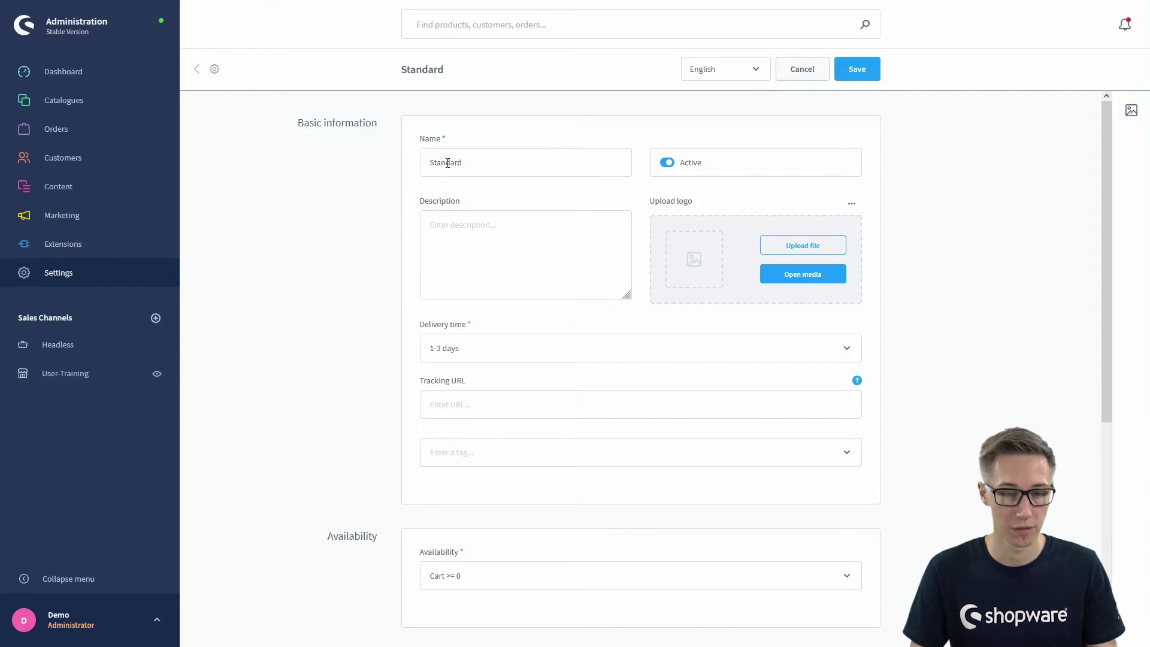
click(432, 229)
click(464, 196)
click(457, 222)
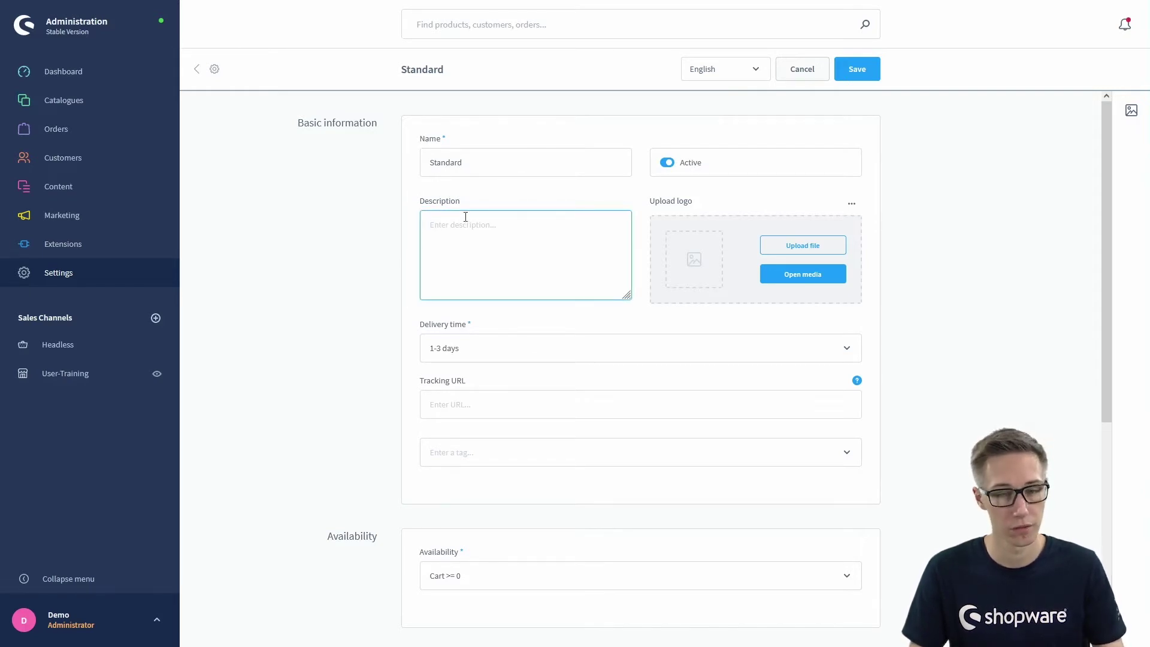
click(502, 195)
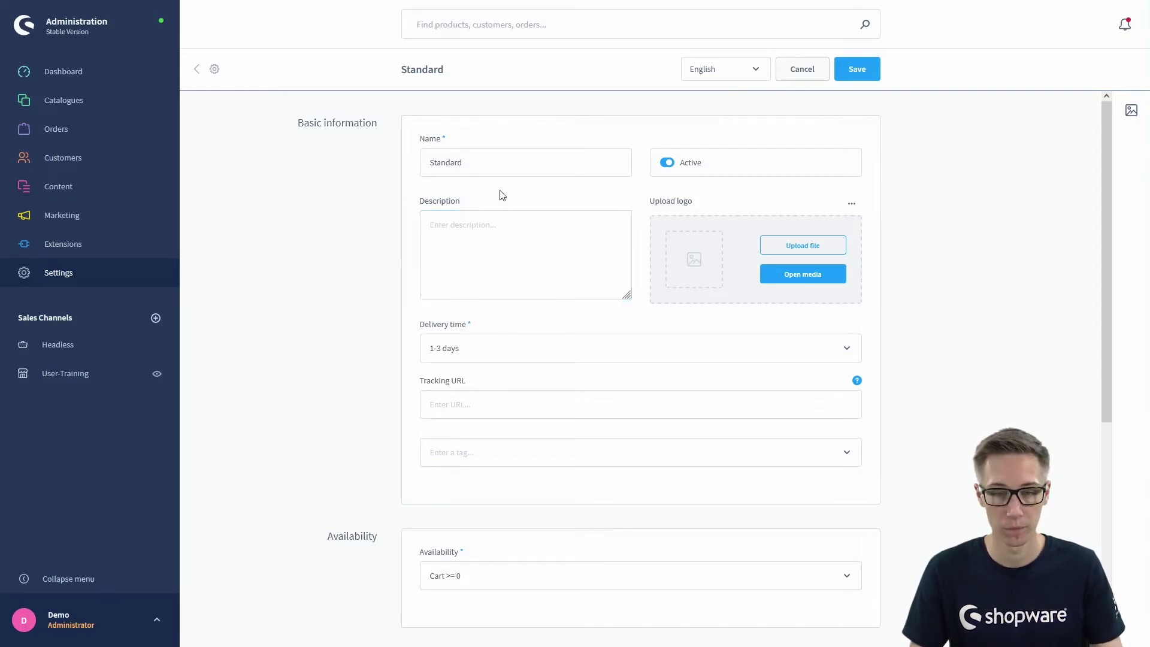
- Toggle Active off and back on, then view the available delivery times
click(667, 165)
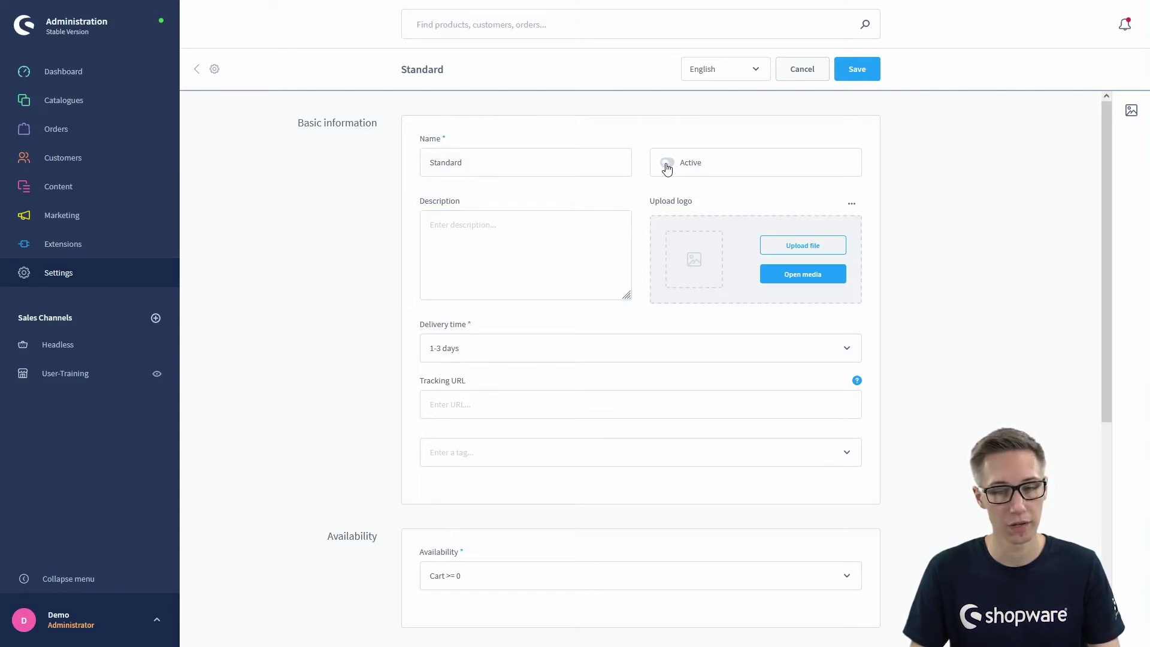
click(668, 164)
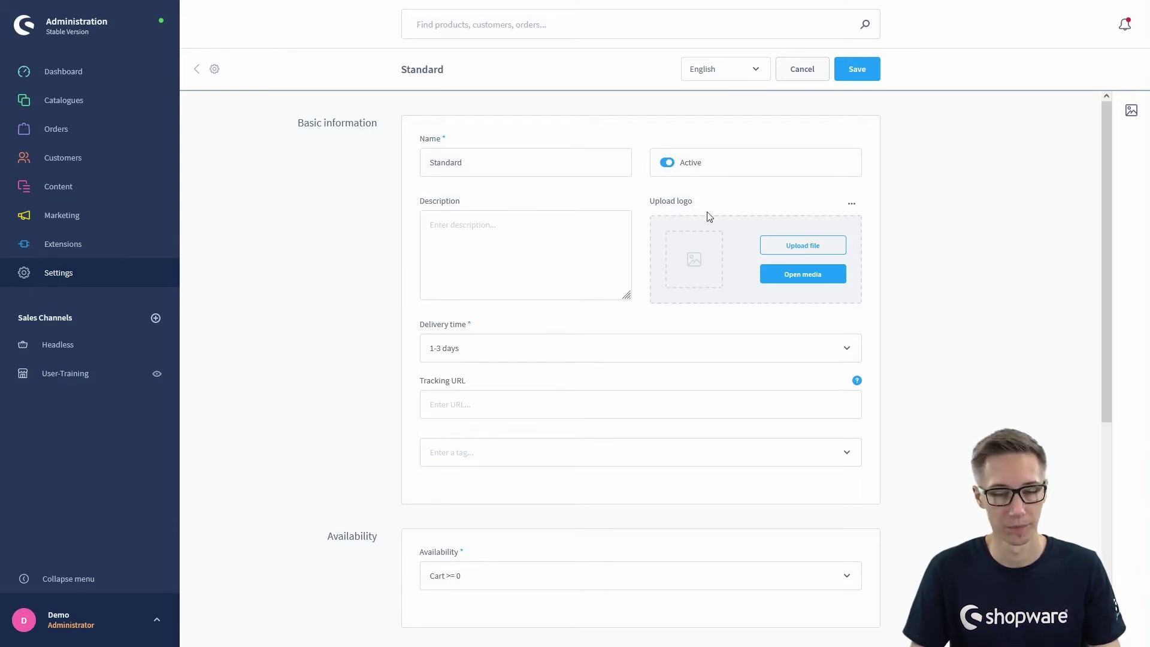
click(489, 344)
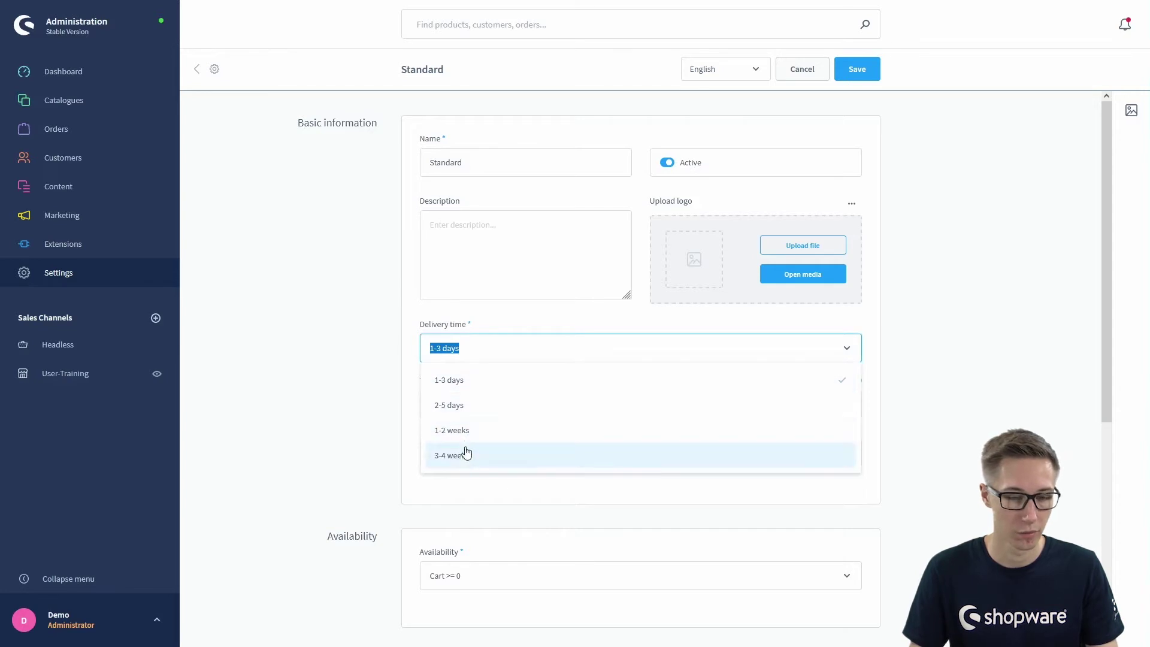
click(381, 358)
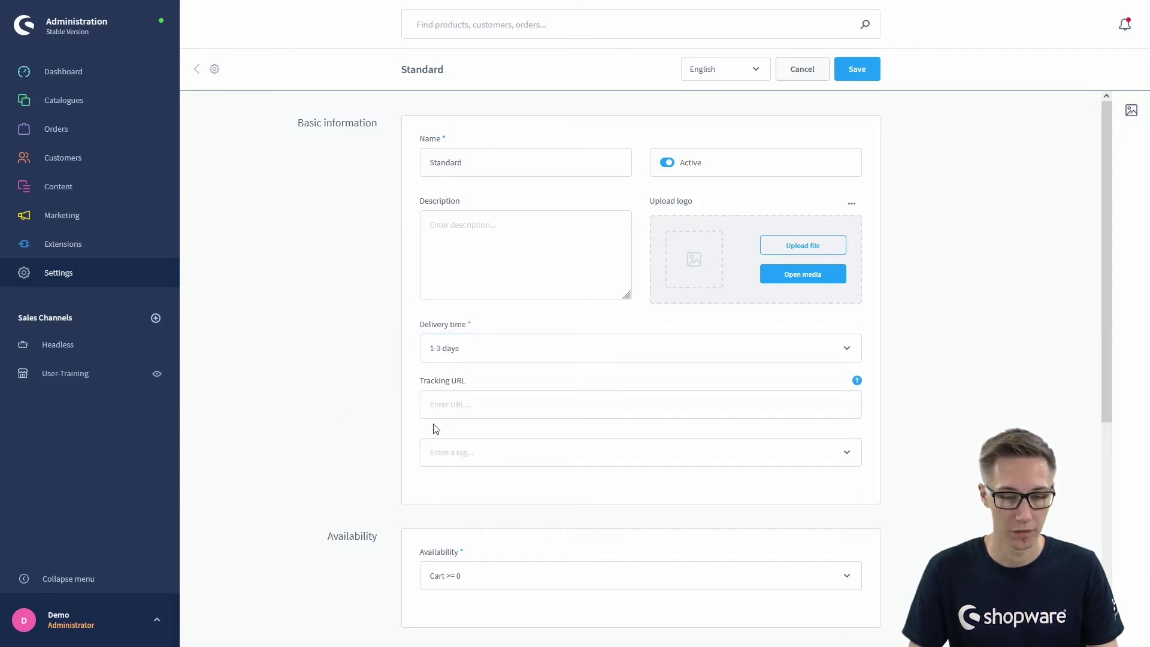
click(514, 401)
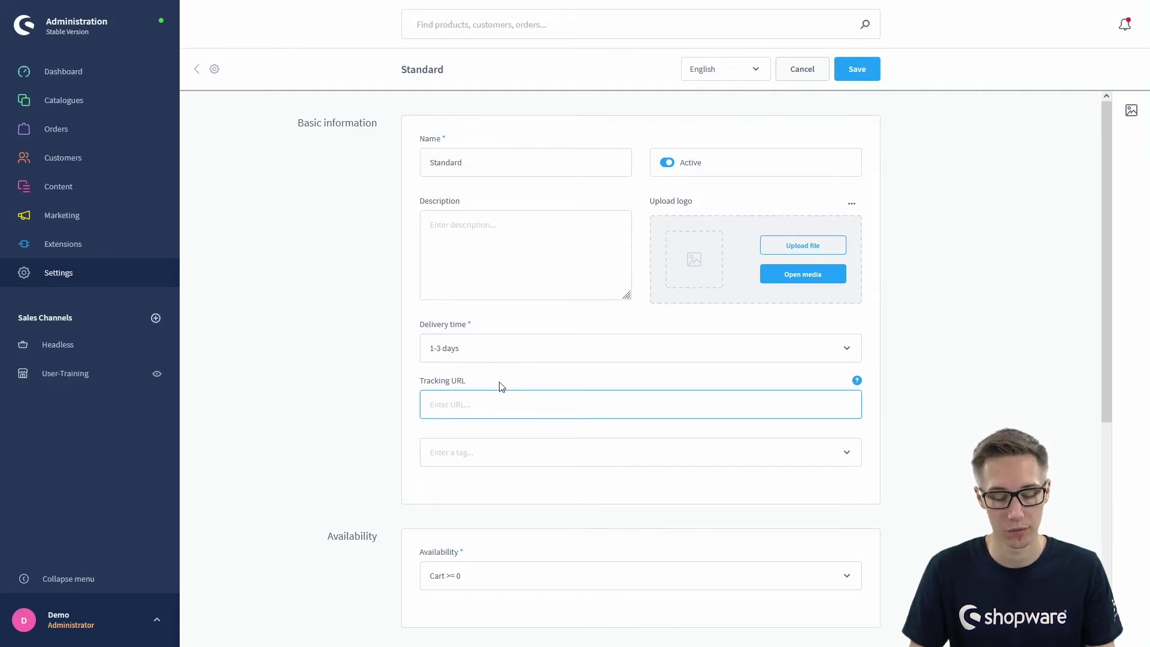
click(488, 387)
click(458, 404)
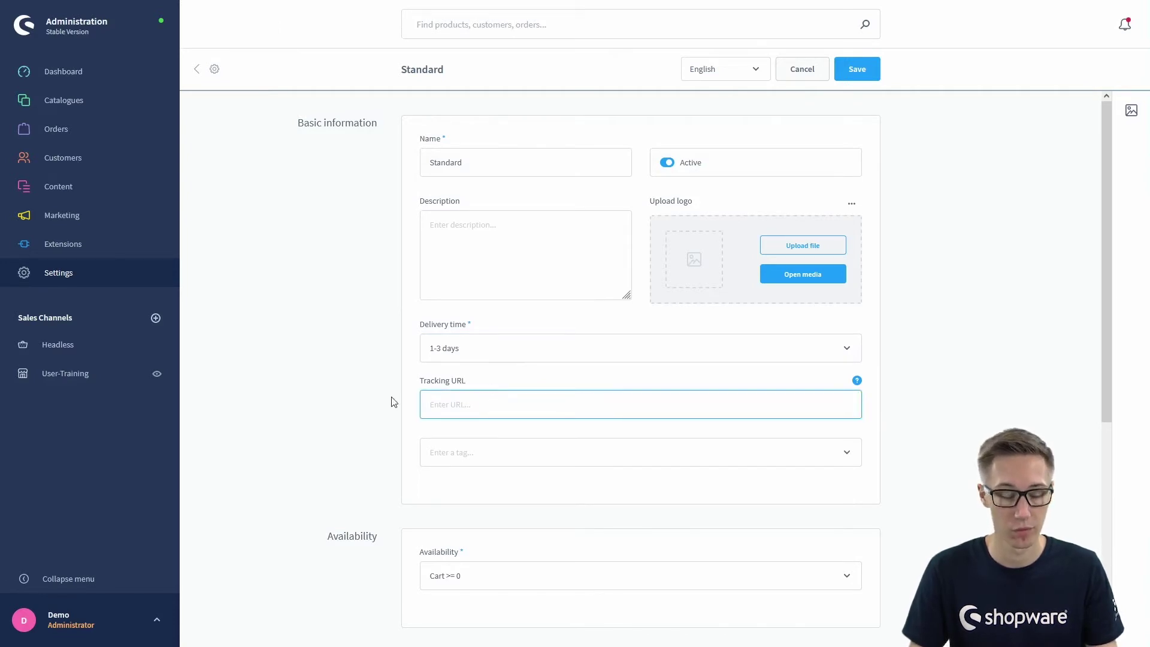
click(365, 397)
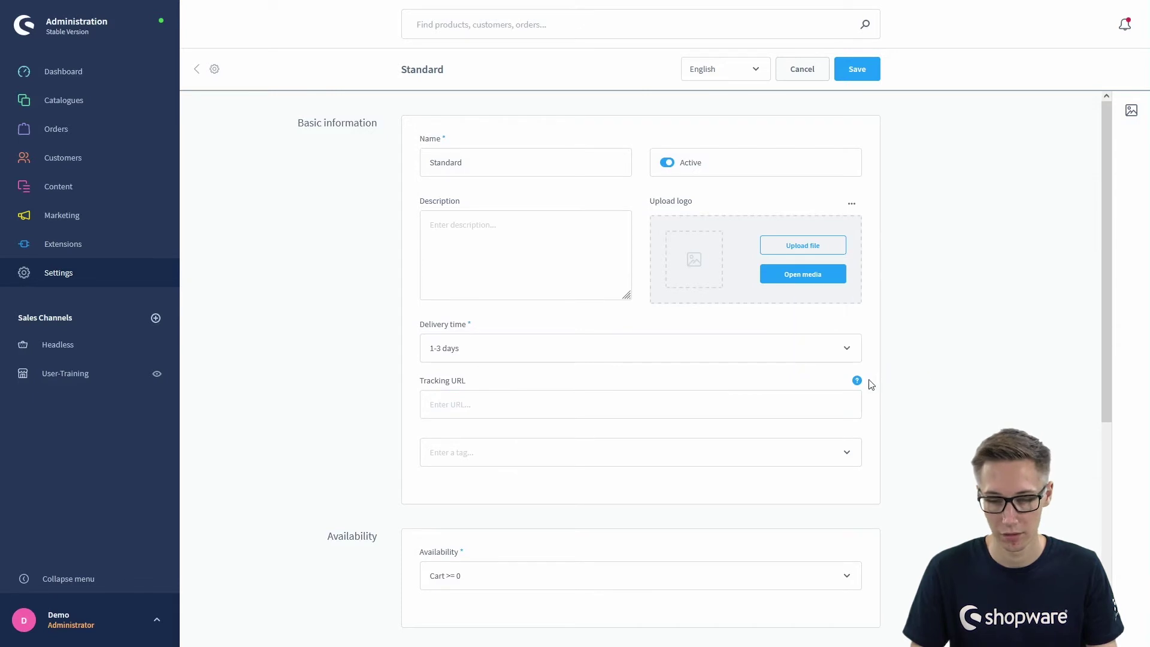
mouse_move(858, 381)
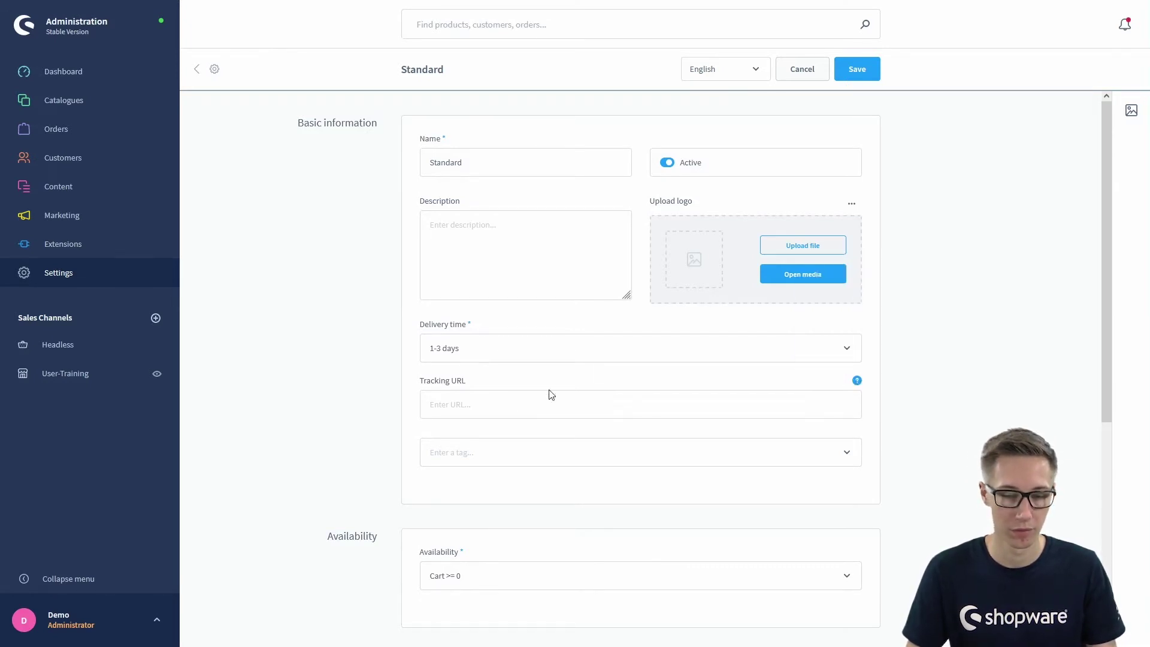
- Paste the DHL tracking URL and remove its #IdentCode# placeholder
click(454, 413)
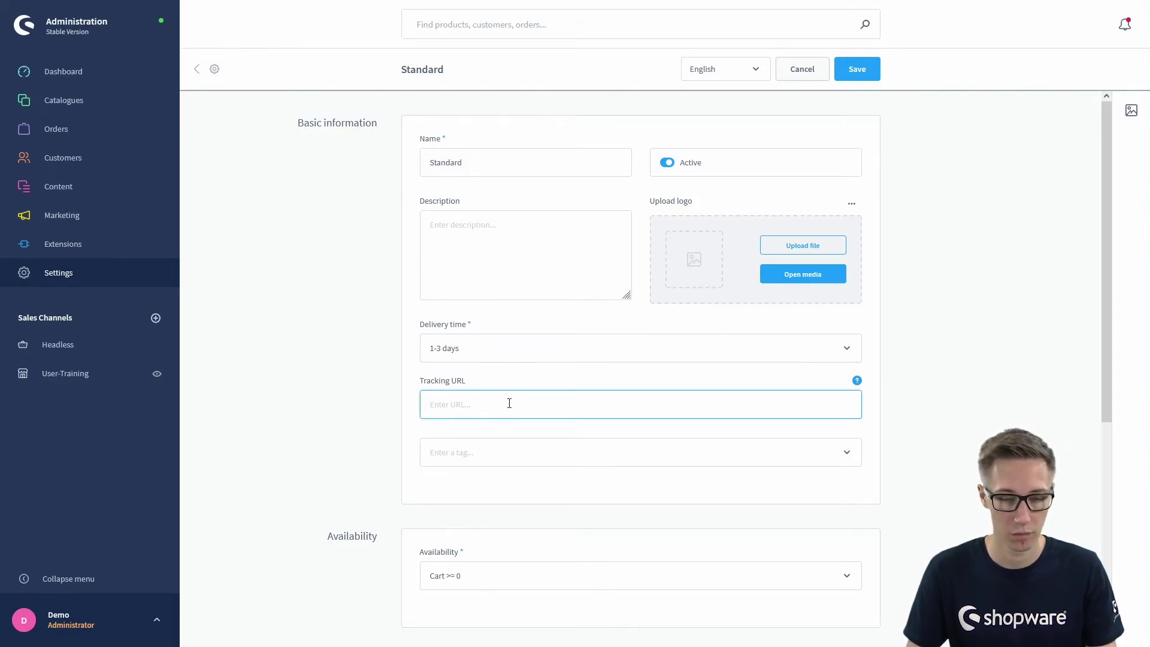
text(https://nolp.dhl.de/nextt-online-public/en/search?piececode=#IdentCode#)
double_click(481, 404)
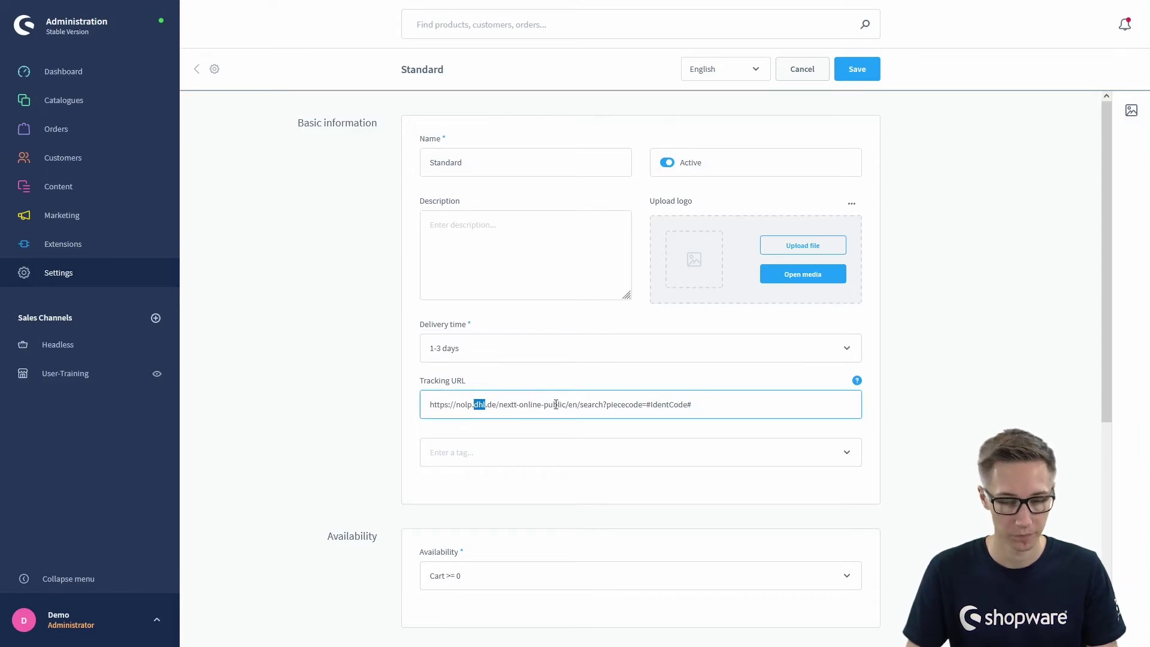
drag(430, 402, 646, 411)
click(711, 404)
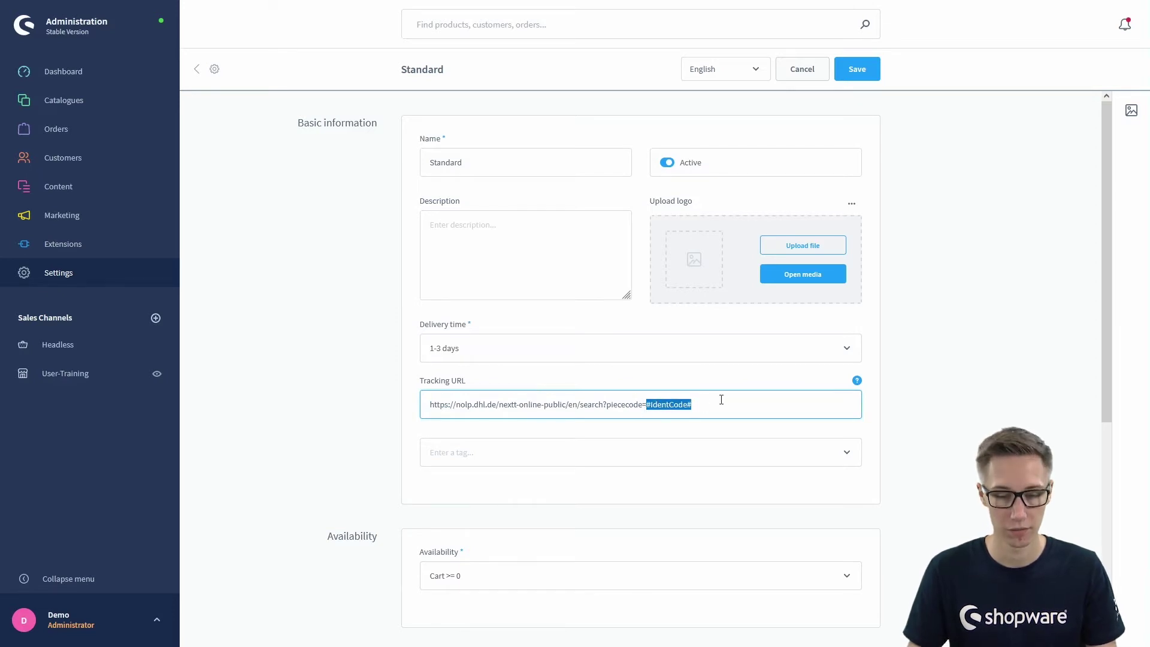
key(BackSpace)
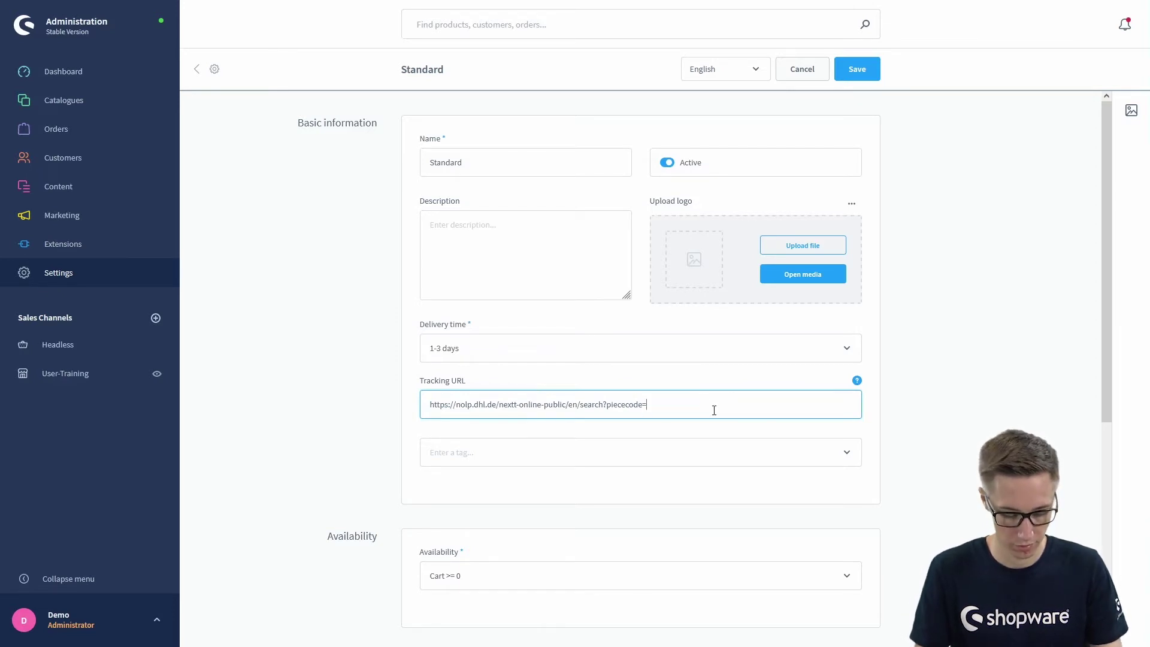
- End the tracking URL with the %s placeholder and leave the tags empty
text(%s)
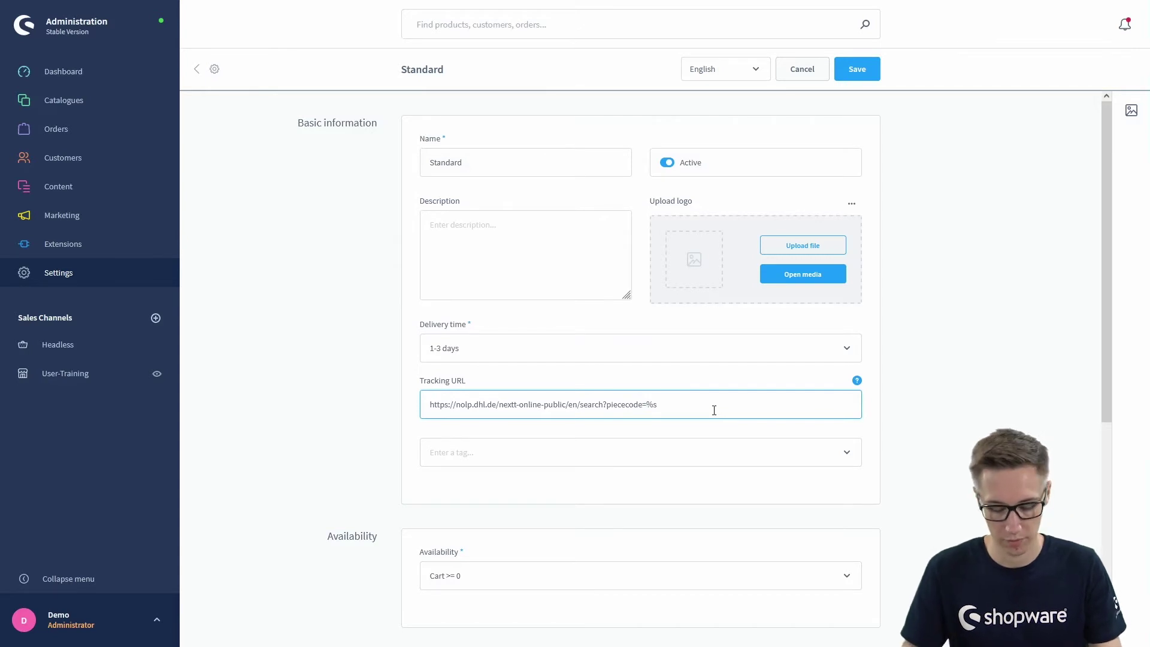
key(shift+Left)
key(shift+Left)
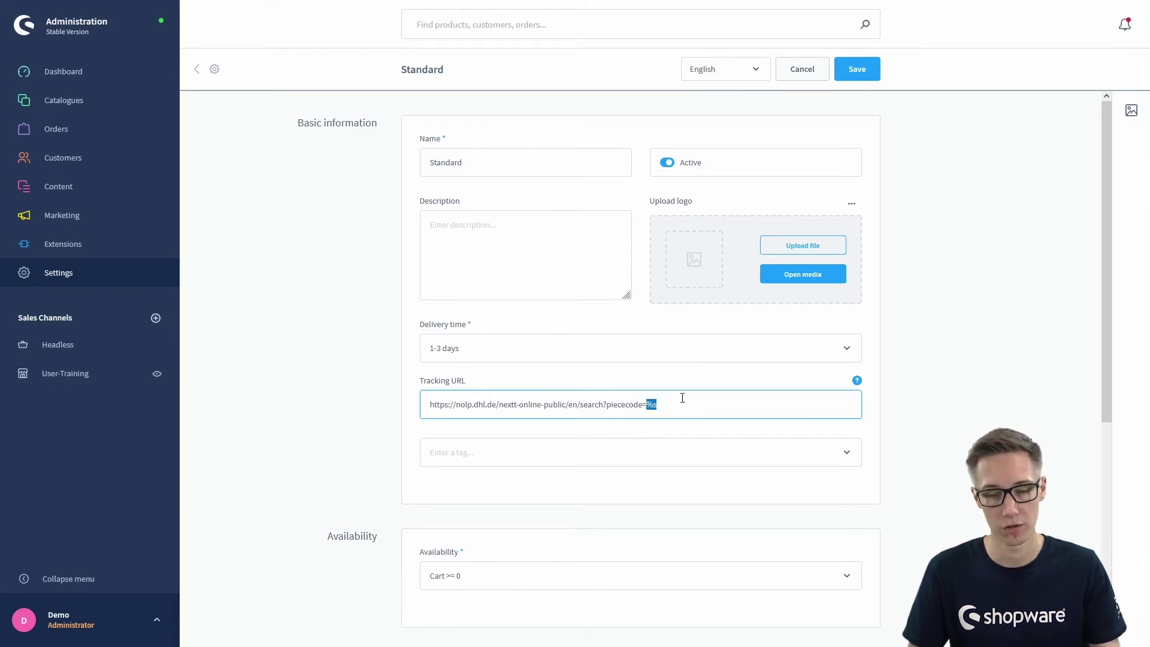
click(655, 411)
drag(658, 408, 430, 416)
click(448, 406)
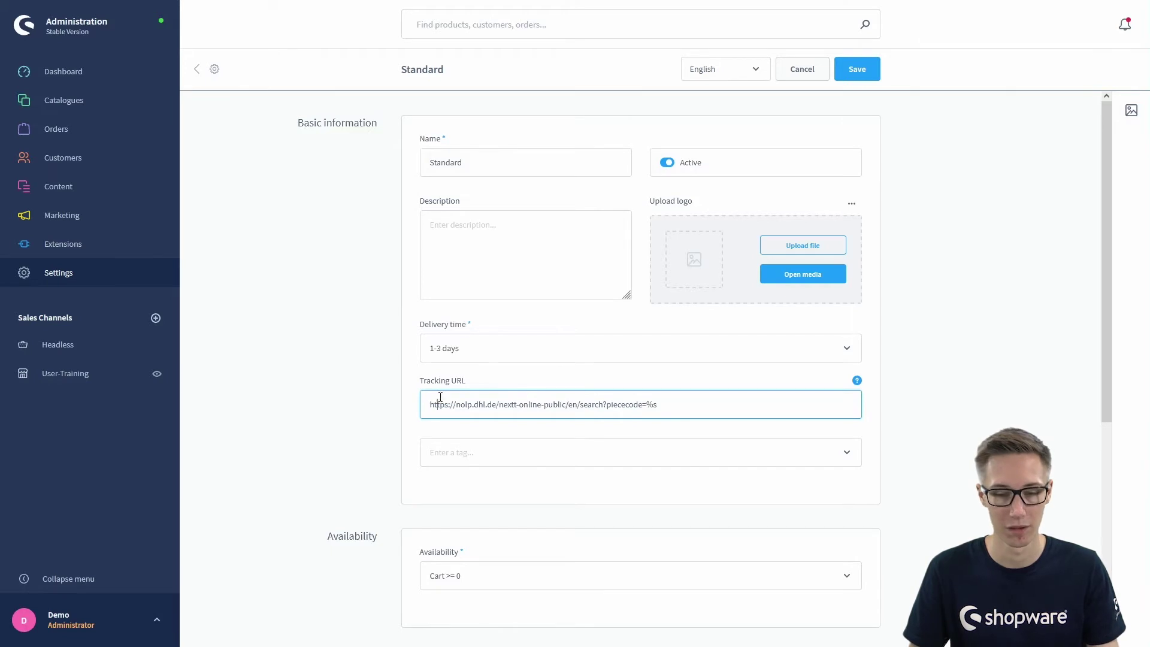
click(329, 408)
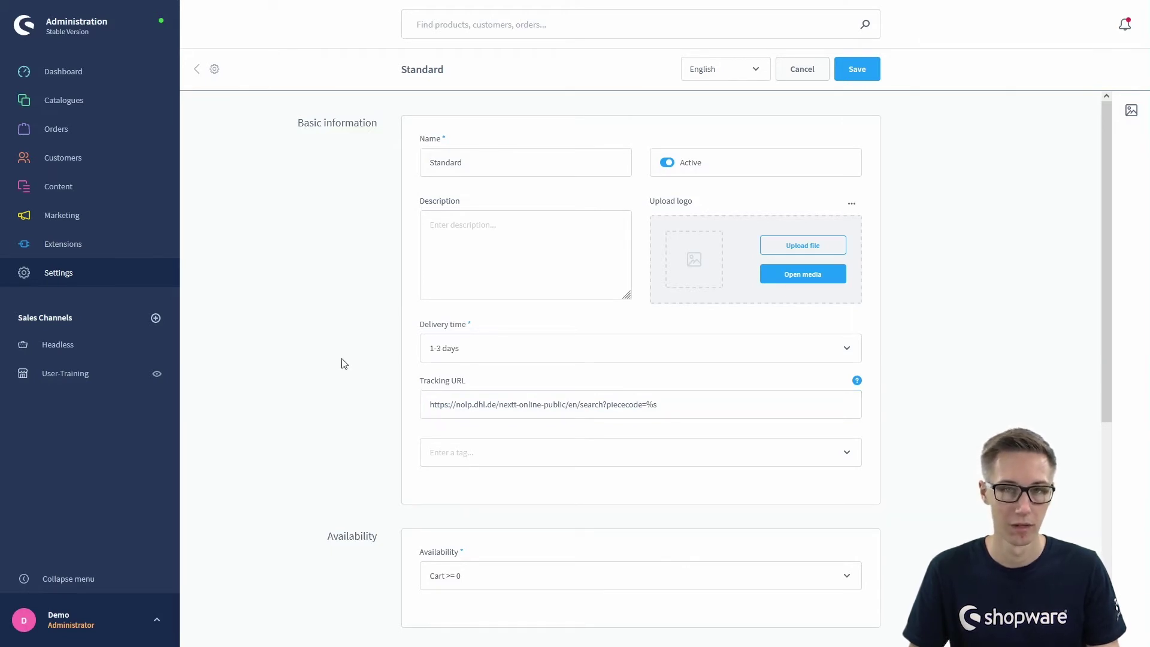
click(491, 445)
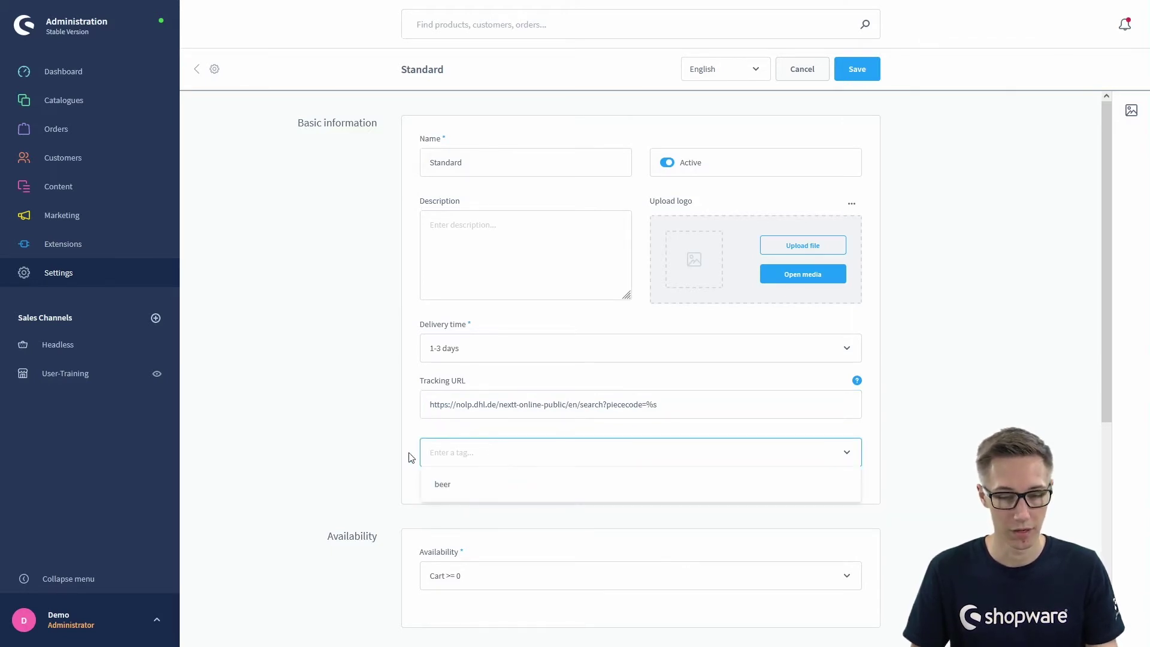
click(402, 451)
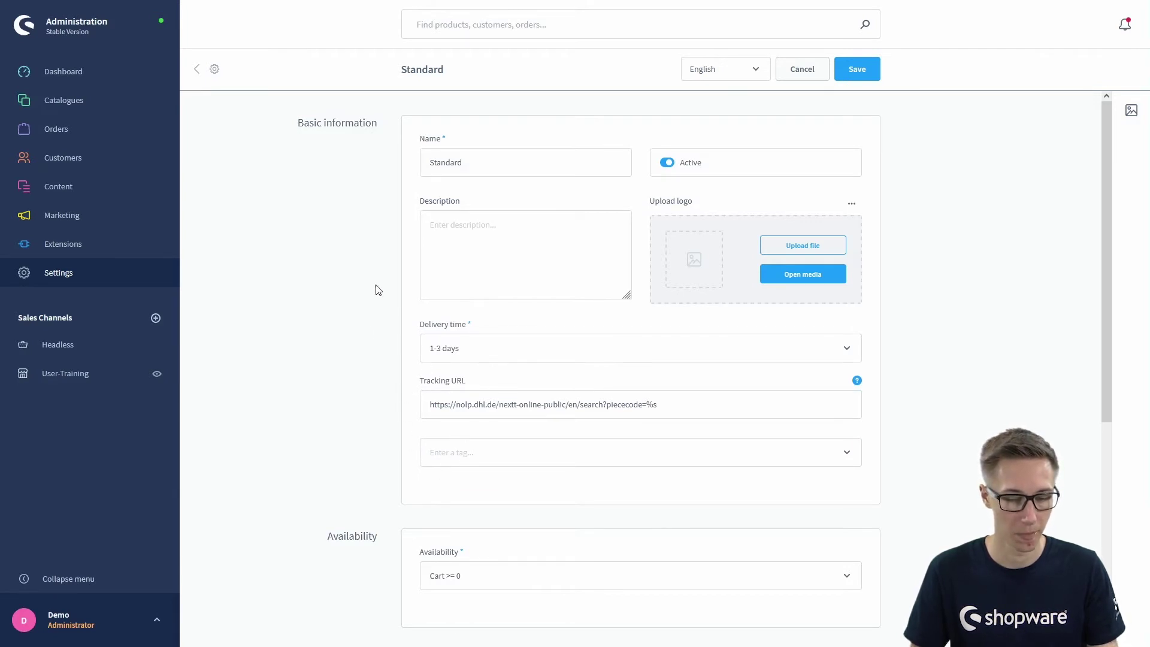
scroll(335, 264, down, 3)
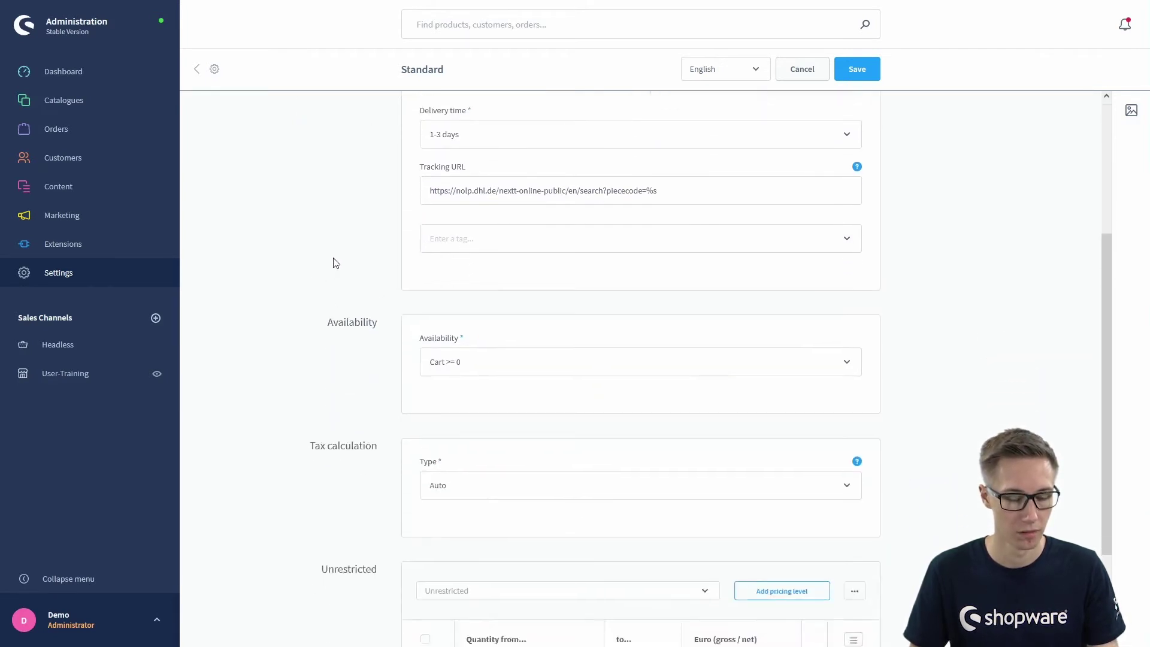
scroll(336, 264, down, 2)
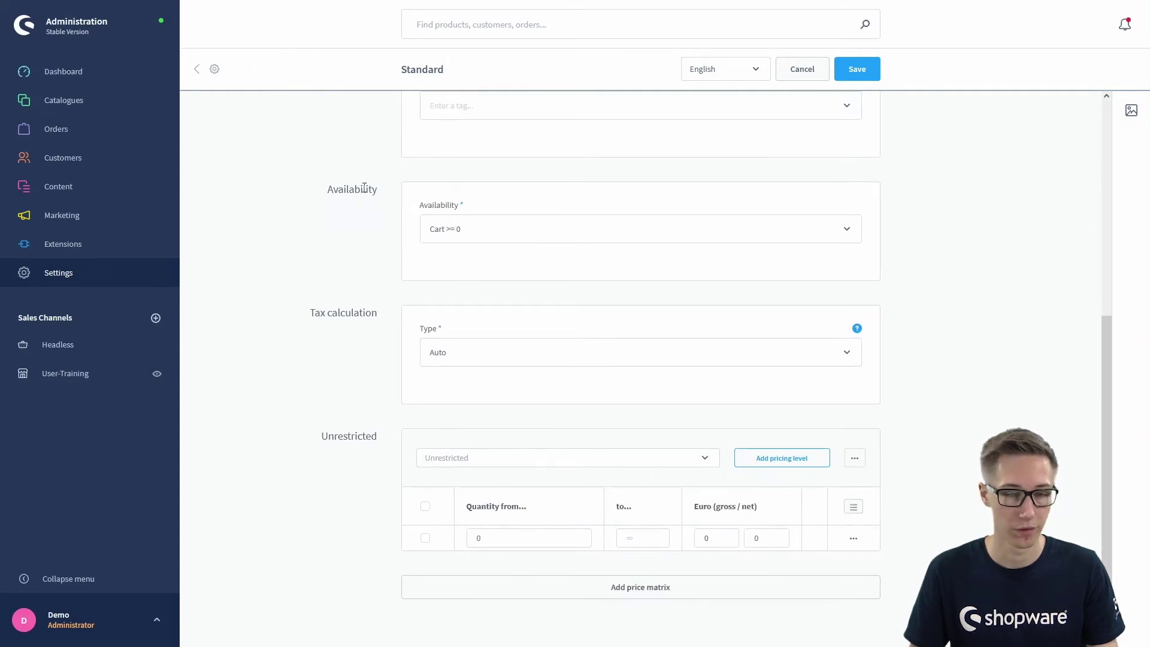
click(444, 230)
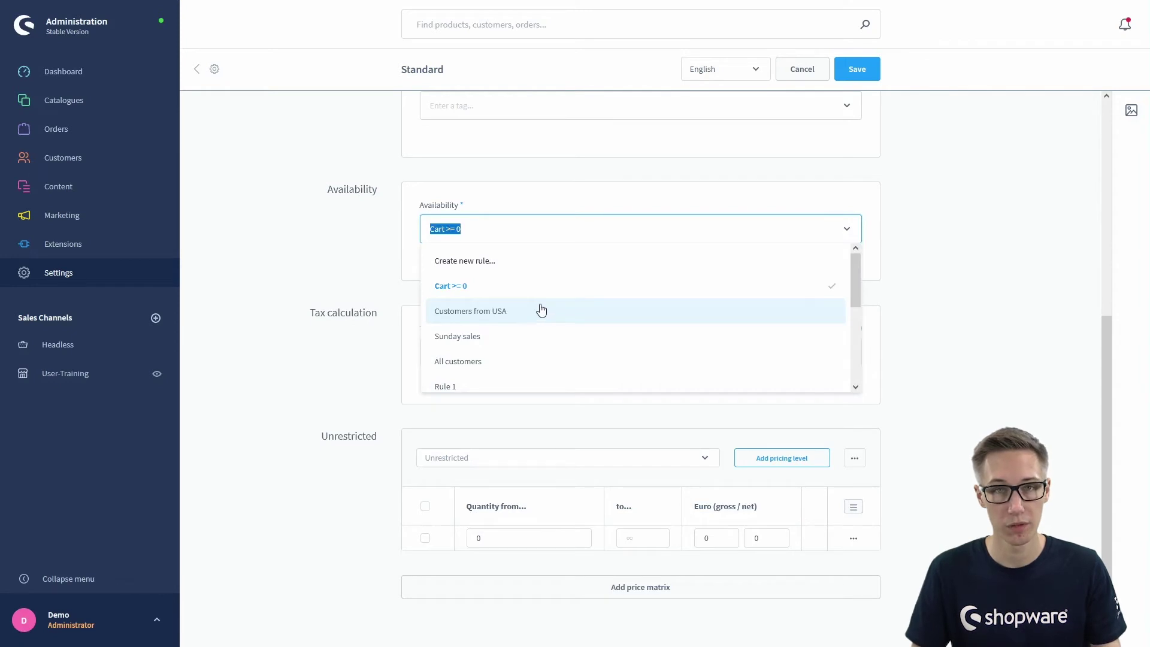
scroll(486, 324, down, 2)
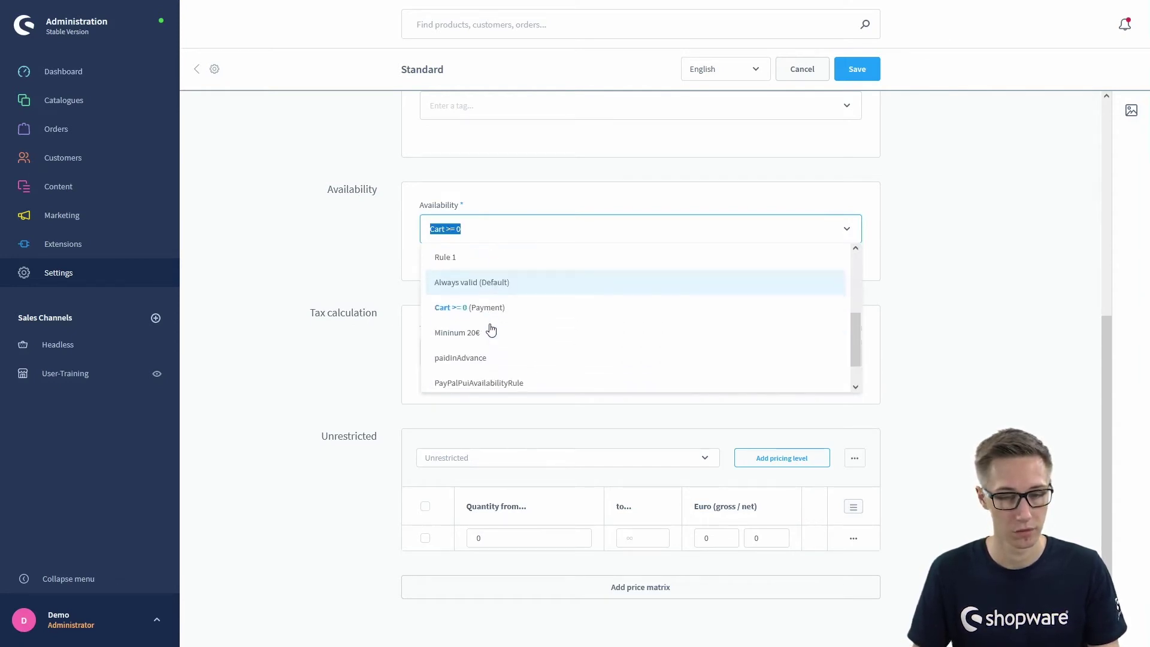
scroll(490, 330, up, 3)
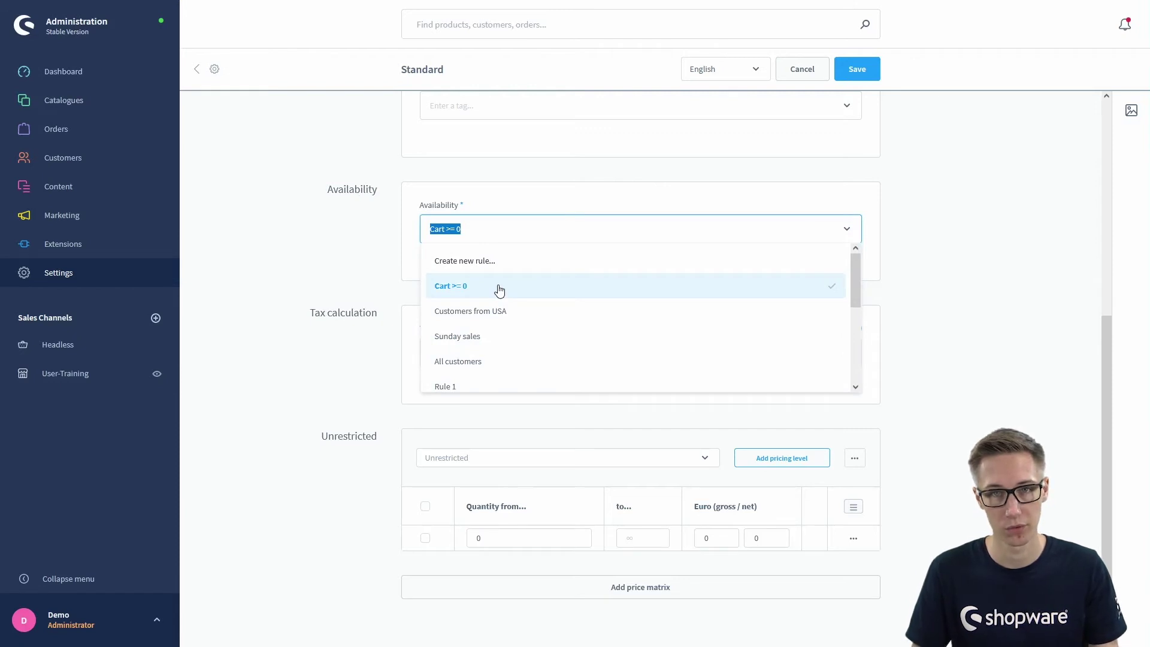
click(499, 290)
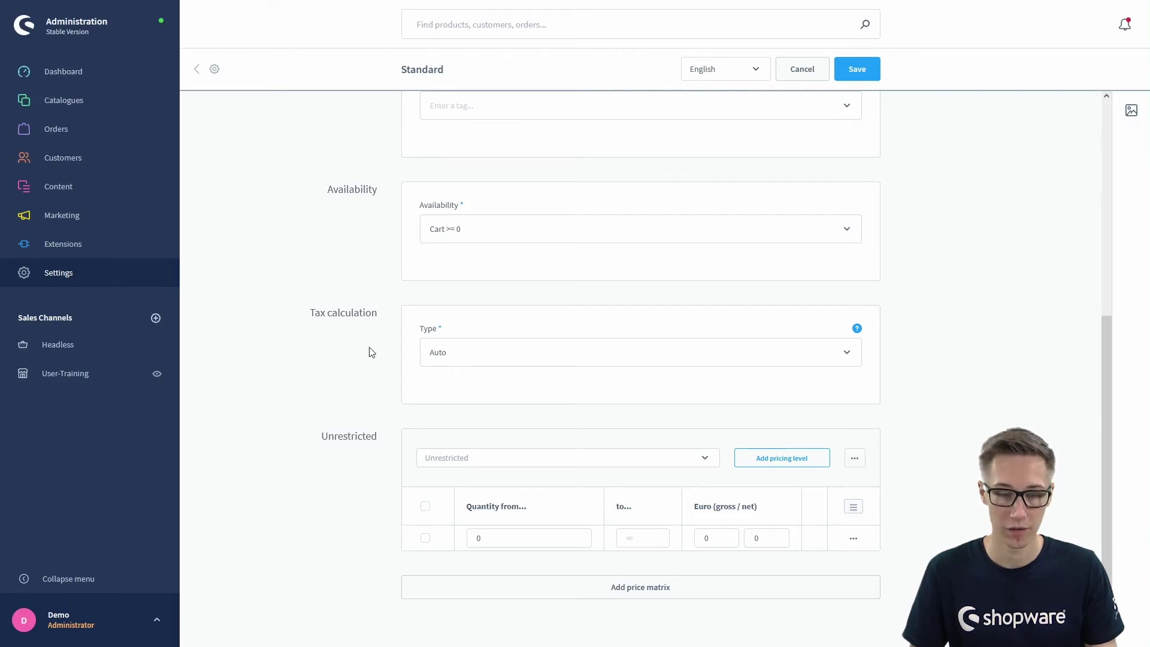
click(439, 352)
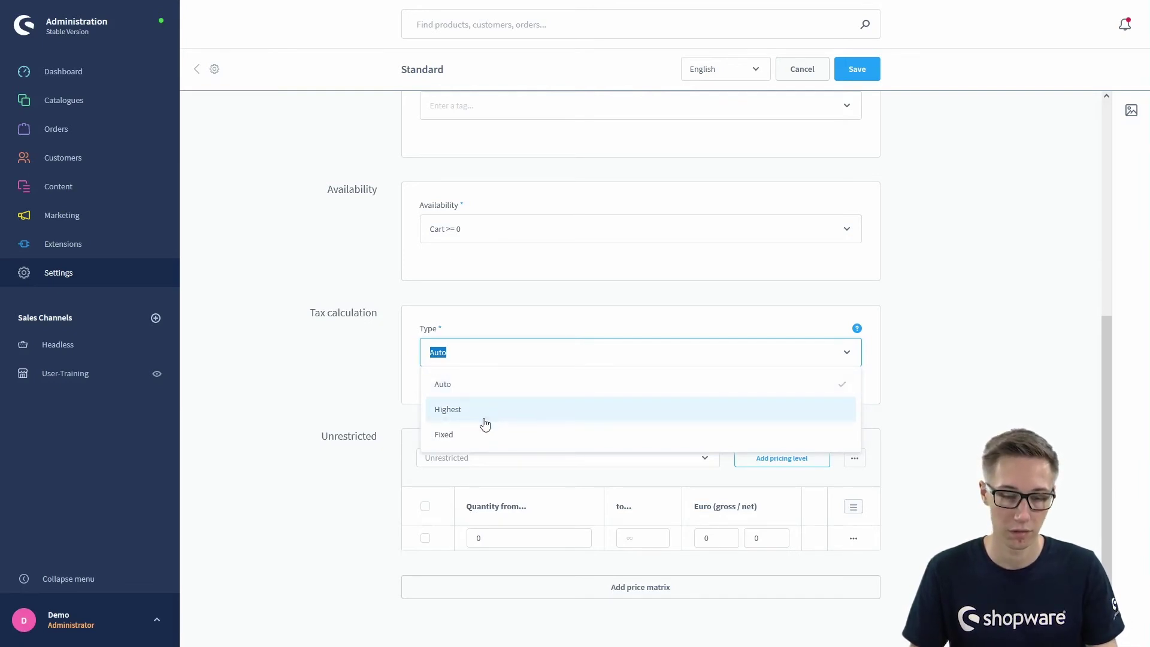
click(466, 439)
click(462, 415)
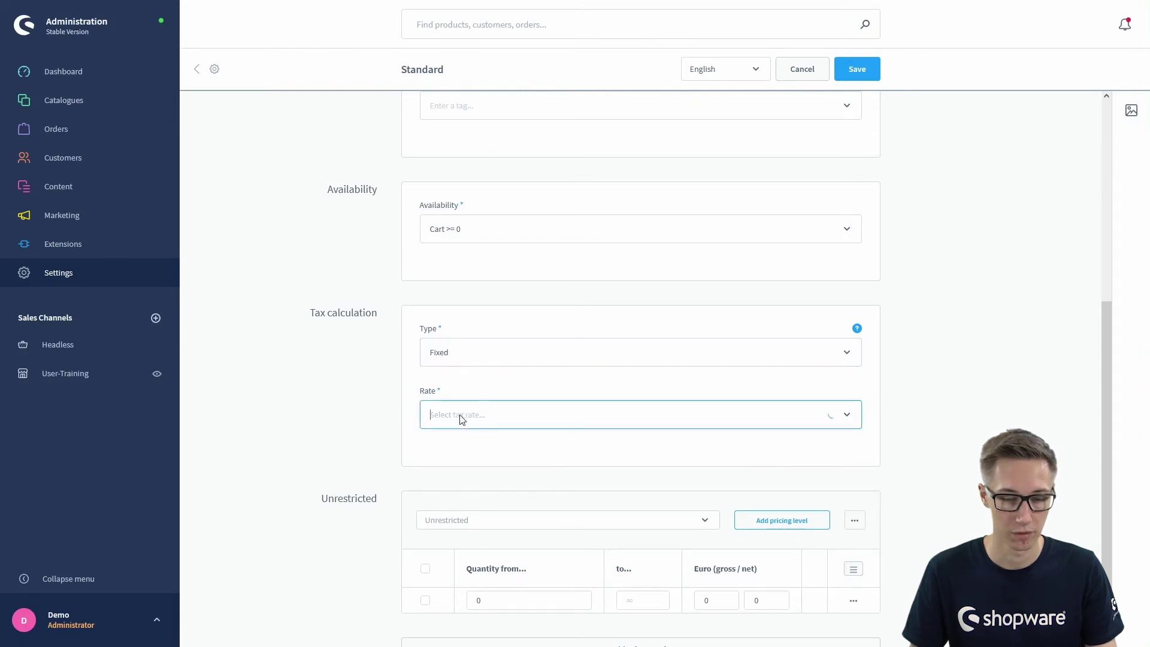
click(470, 354)
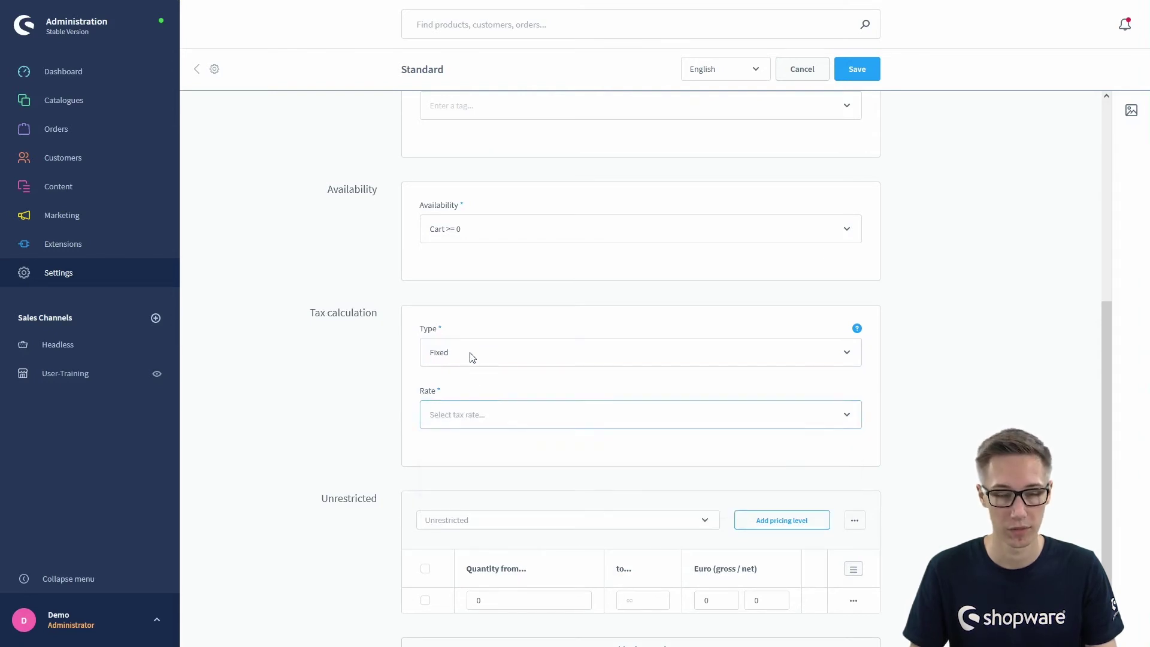
click(442, 383)
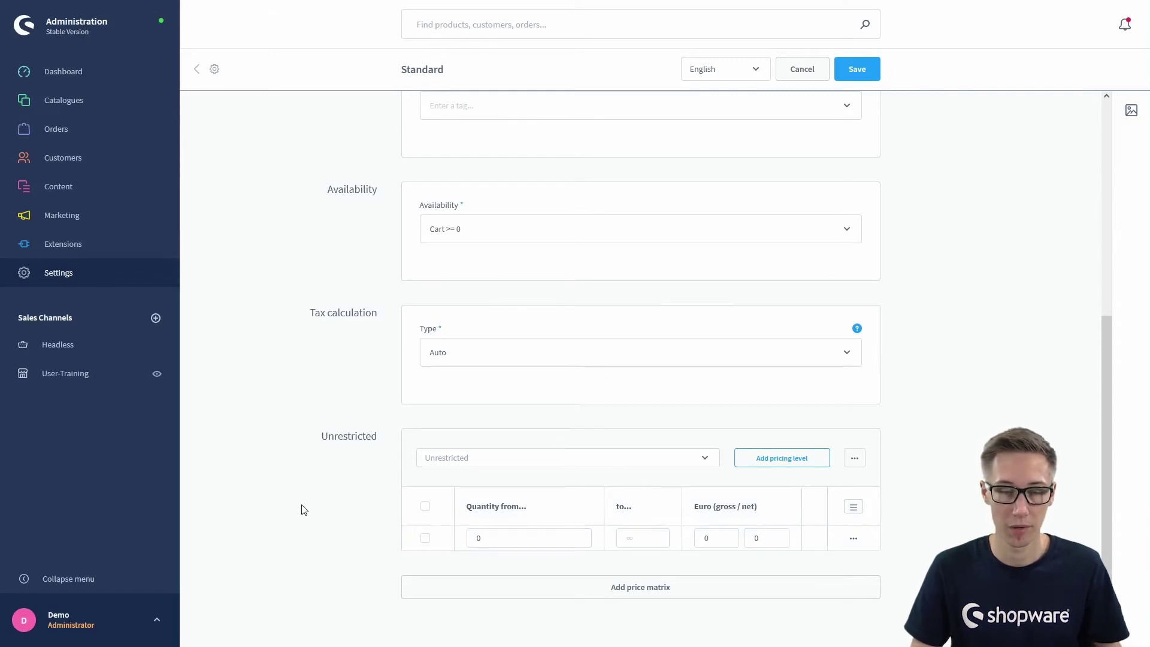
double_click(346, 436)
- Set the first price matrix rule to Always valid (Default)
click(345, 474)
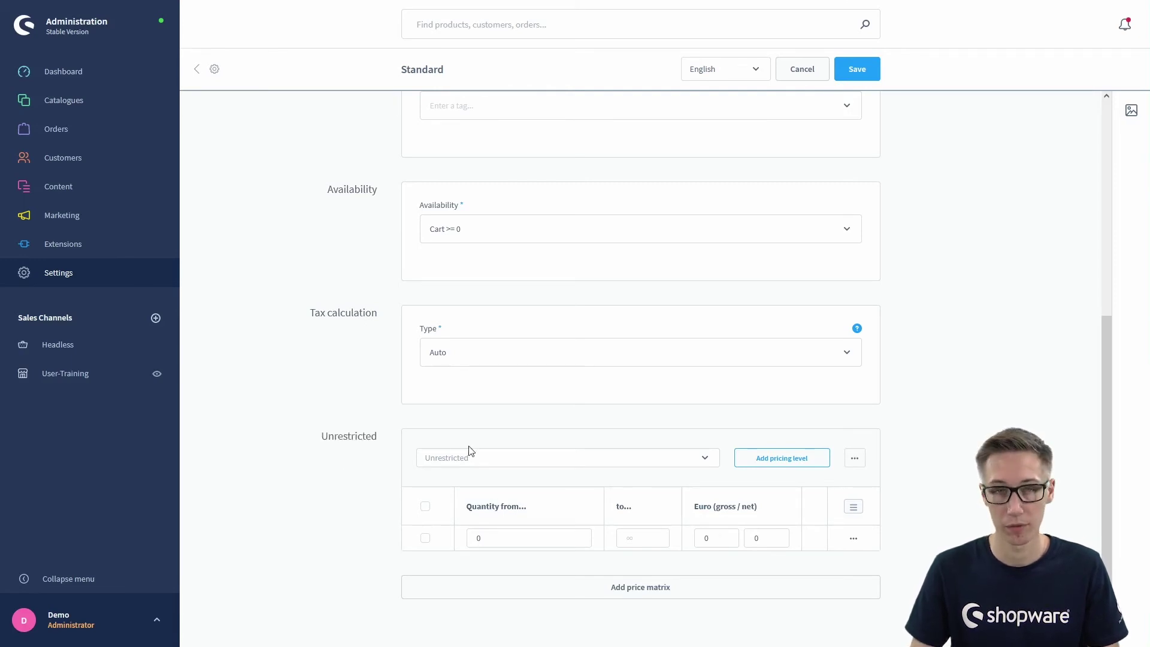
click(484, 457)
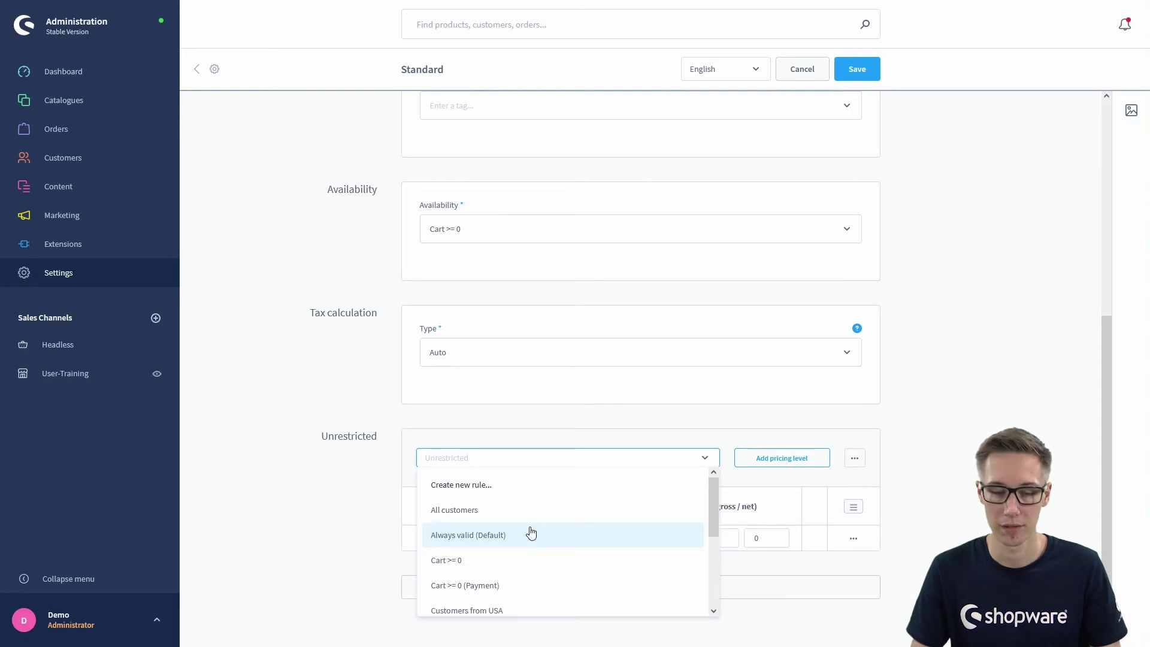
click(462, 535)
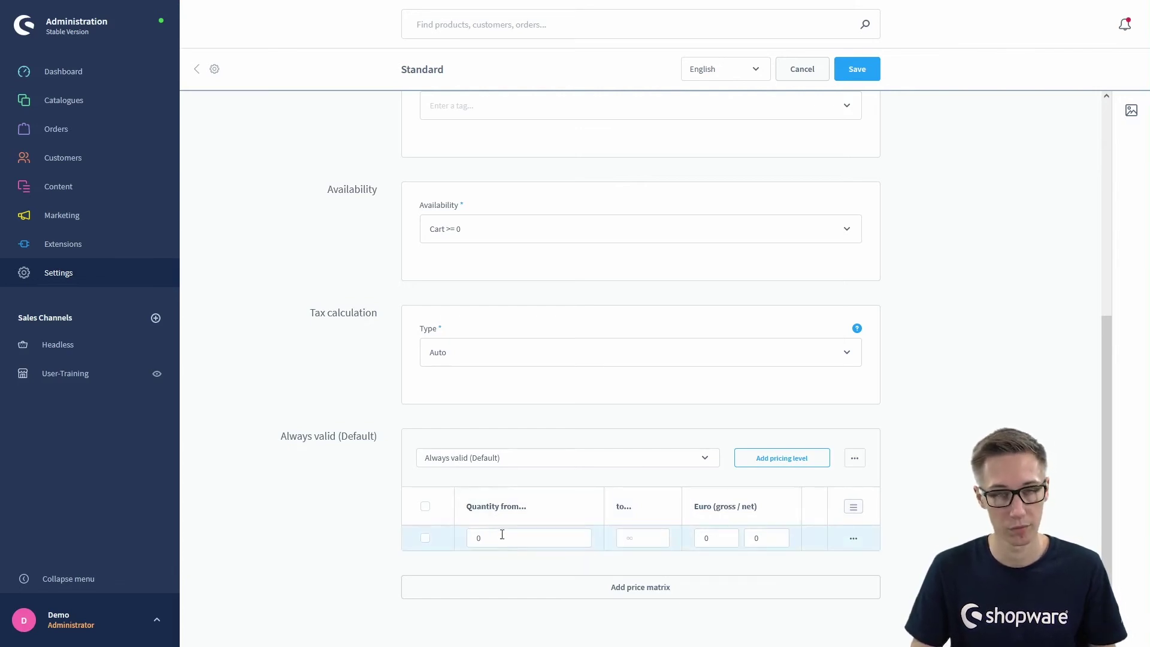
- Enter 4 € gross and 3 € net in the first row, then add a second price matrix
click(705, 539)
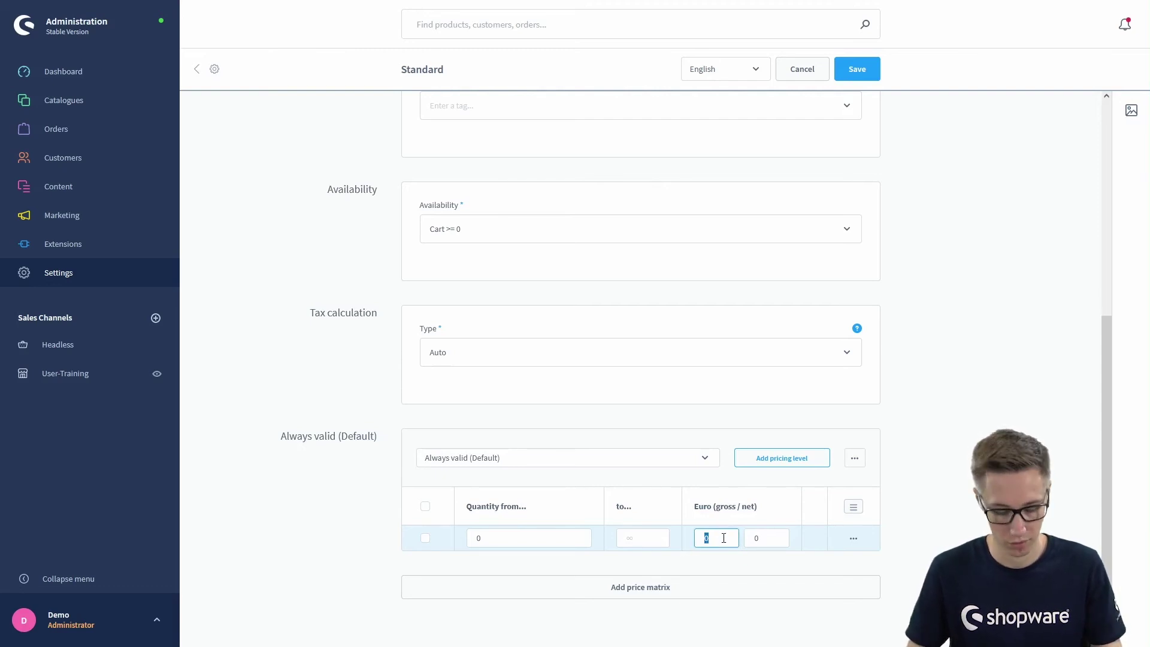
text(4)
click(781, 540)
text(3)
click(955, 516)
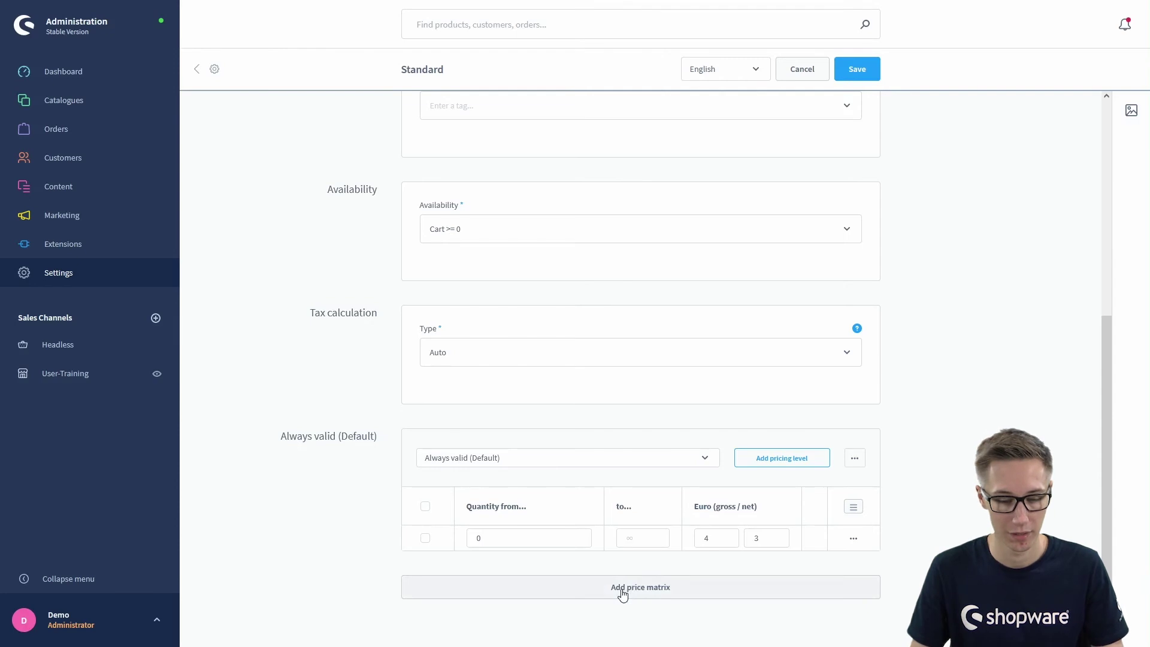
click(593, 596)
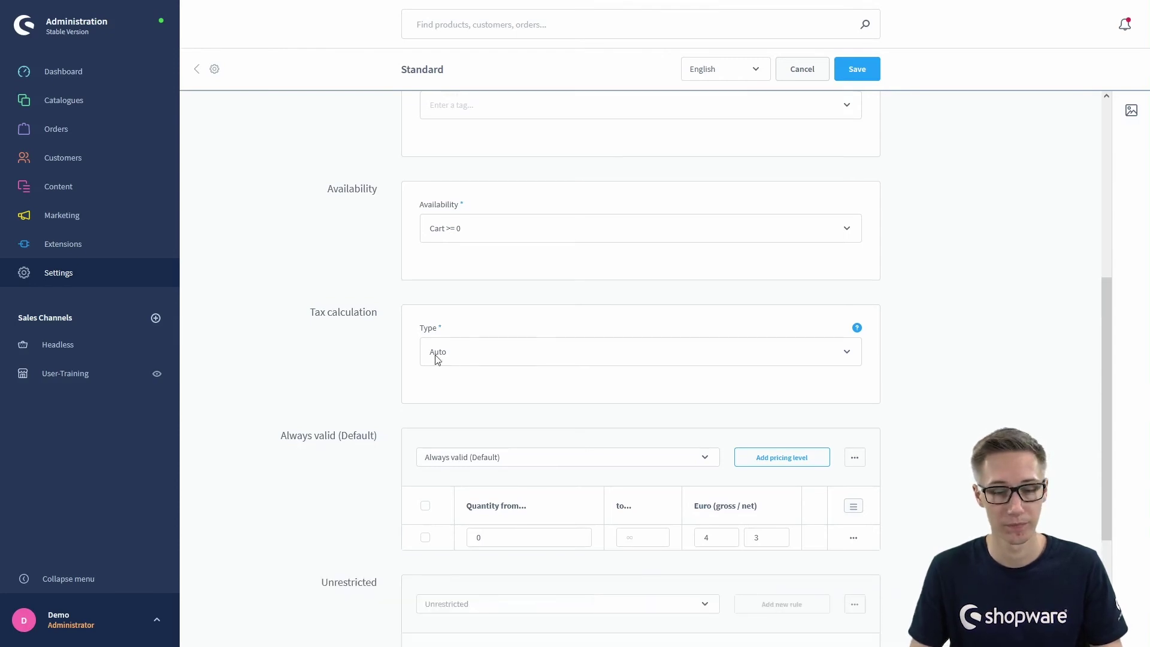
- Assign the new price matrix to the Customers from USA rule
scroll(331, 483, down, 3)
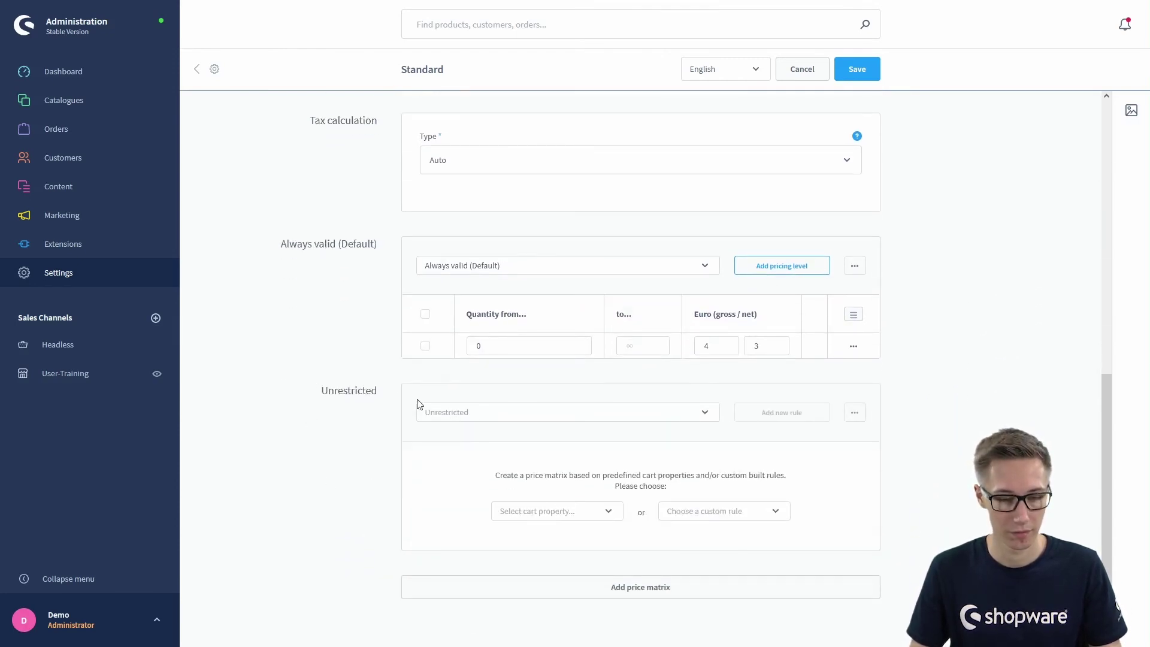
double_click(346, 389)
click(527, 416)
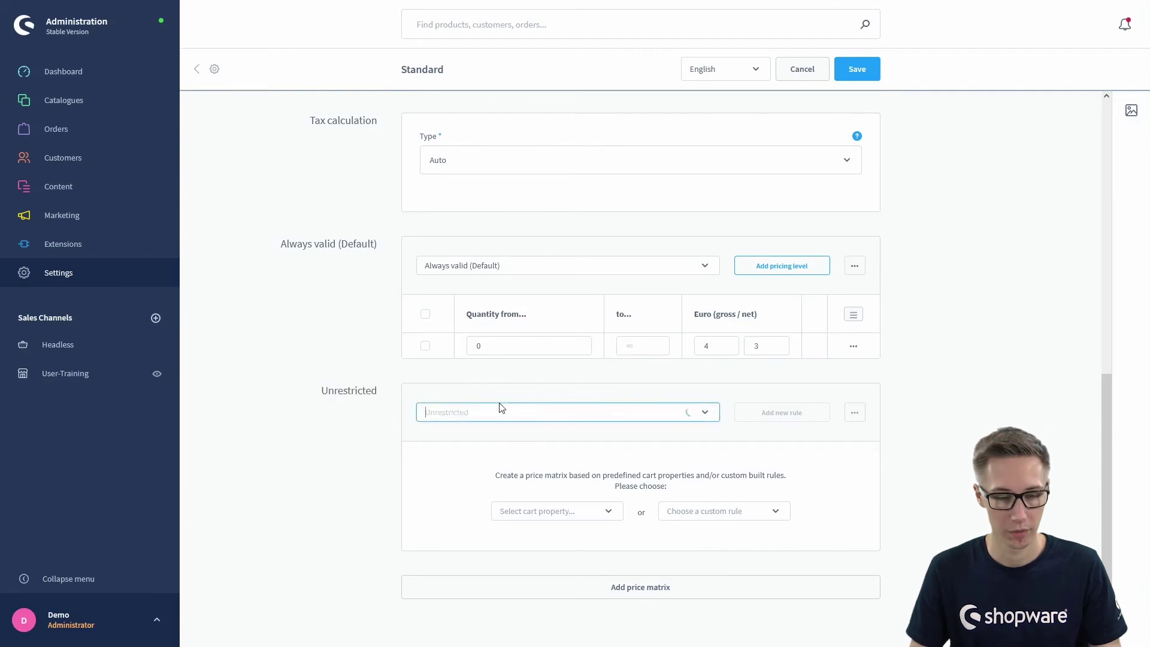
scroll(529, 506, down, 2)
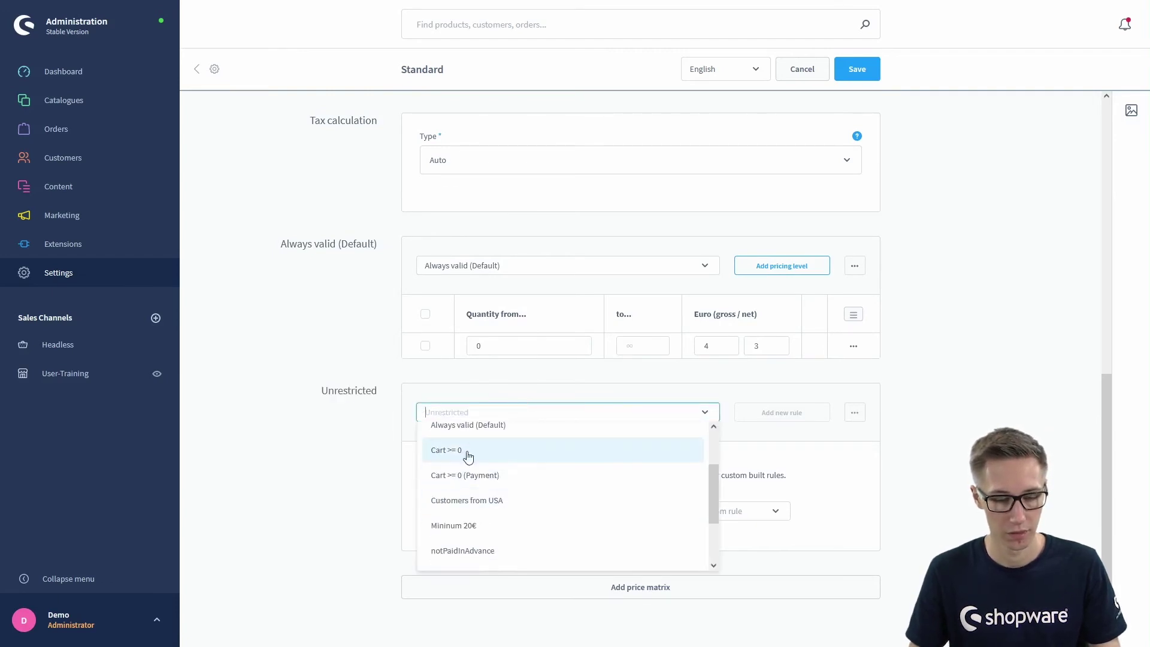
click(531, 508)
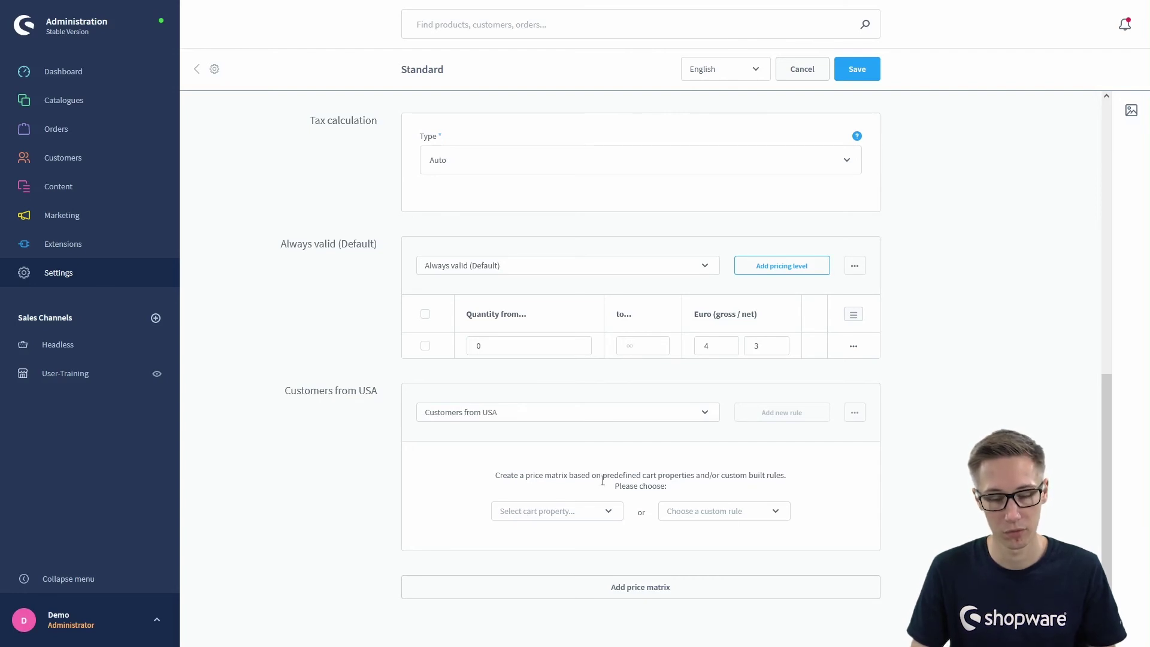
- Base the USA matrix prices on cart Weight
click(607, 513)
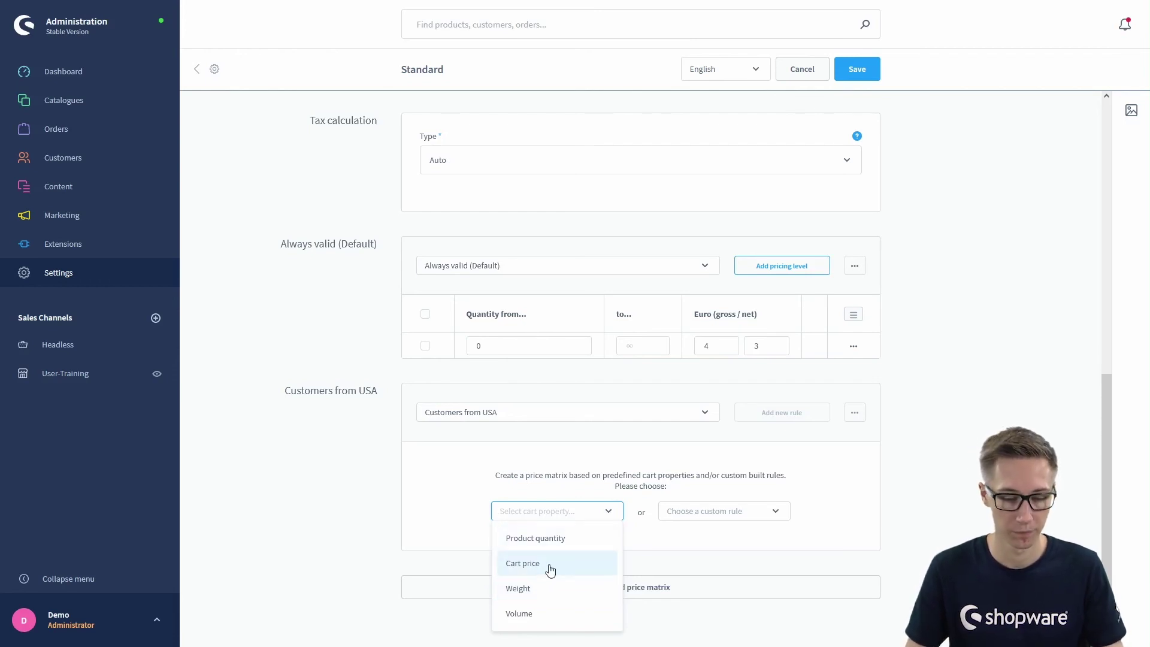
click(775, 511)
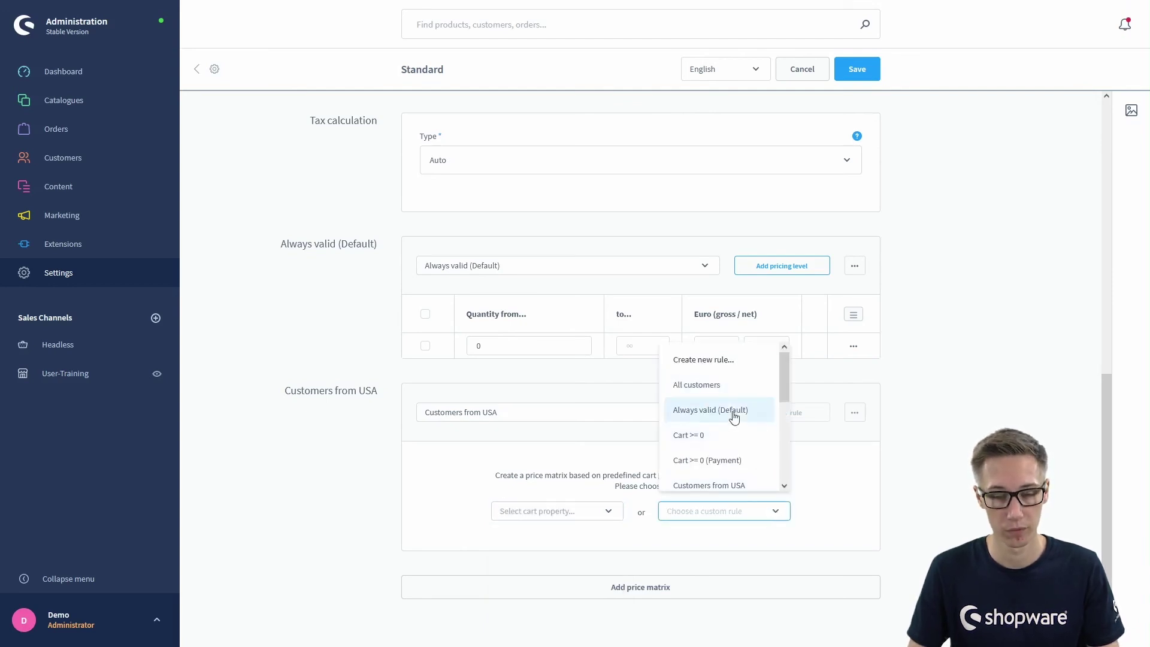
scroll(734, 407, down, 5)
scroll(731, 423, down, 2)
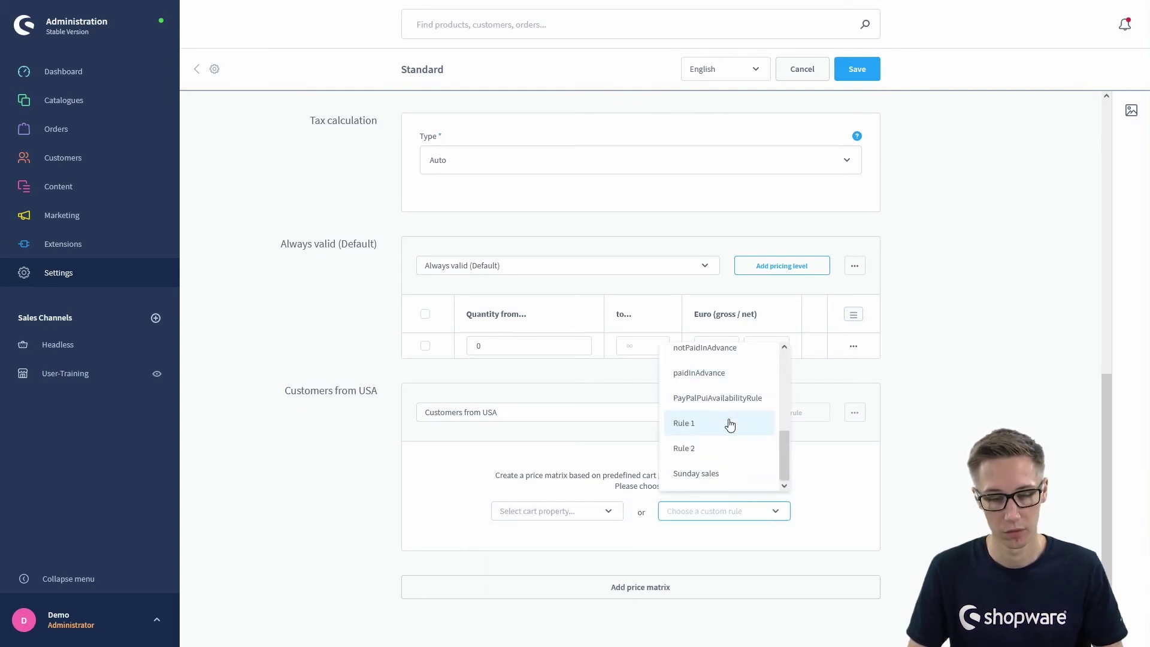
scroll(727, 417, up, 5)
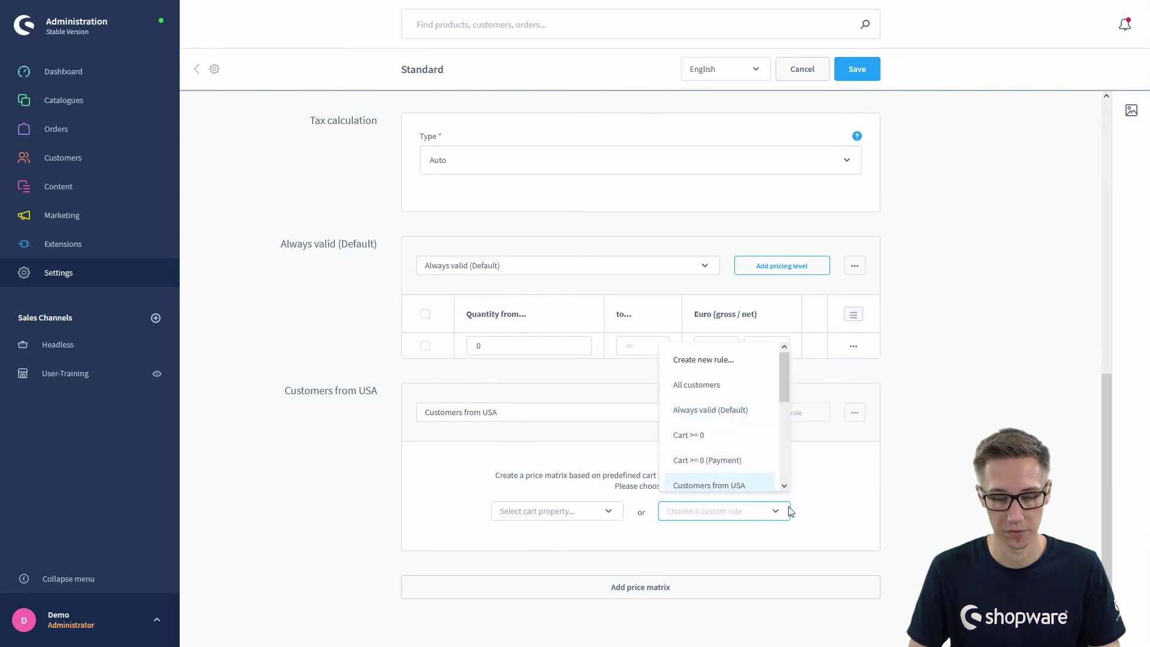
click(616, 517)
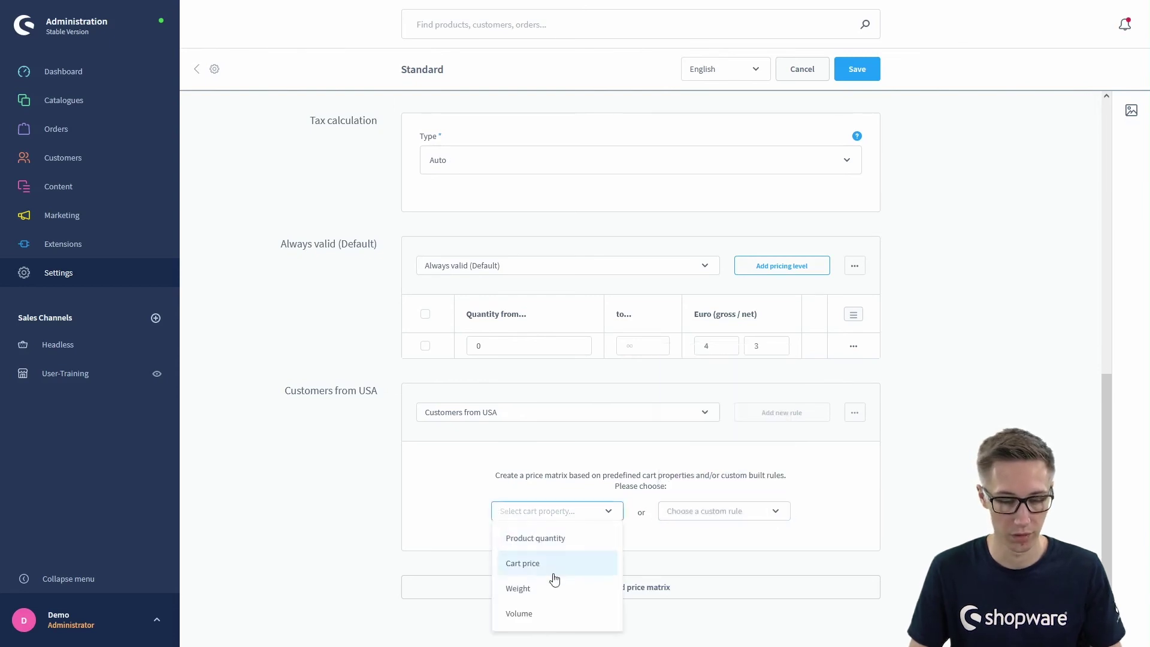
click(543, 588)
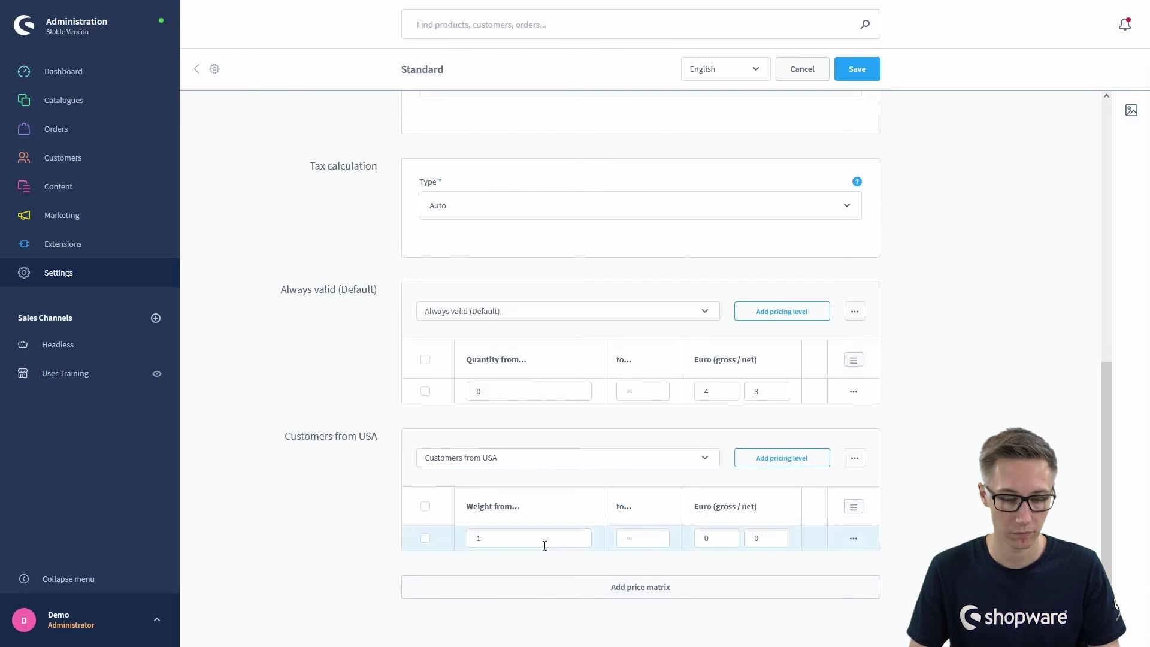
- Price the weight tier 1 to 9.9 at 4 € gross and 3 € net
click(510, 536)
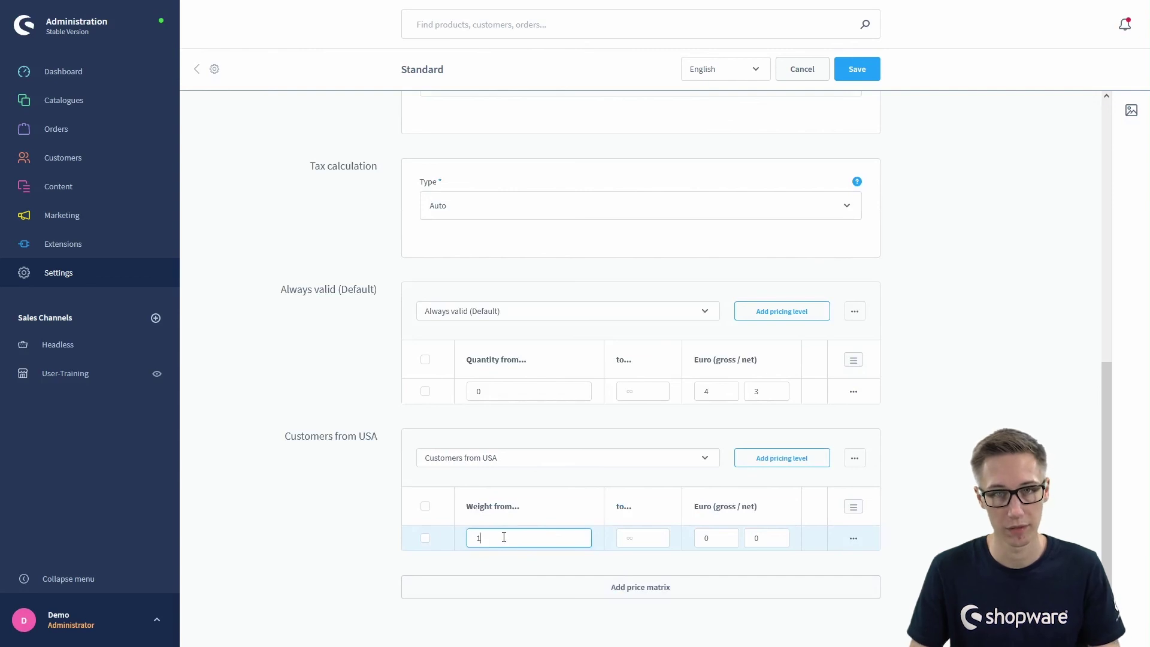
click(621, 541)
click(523, 537)
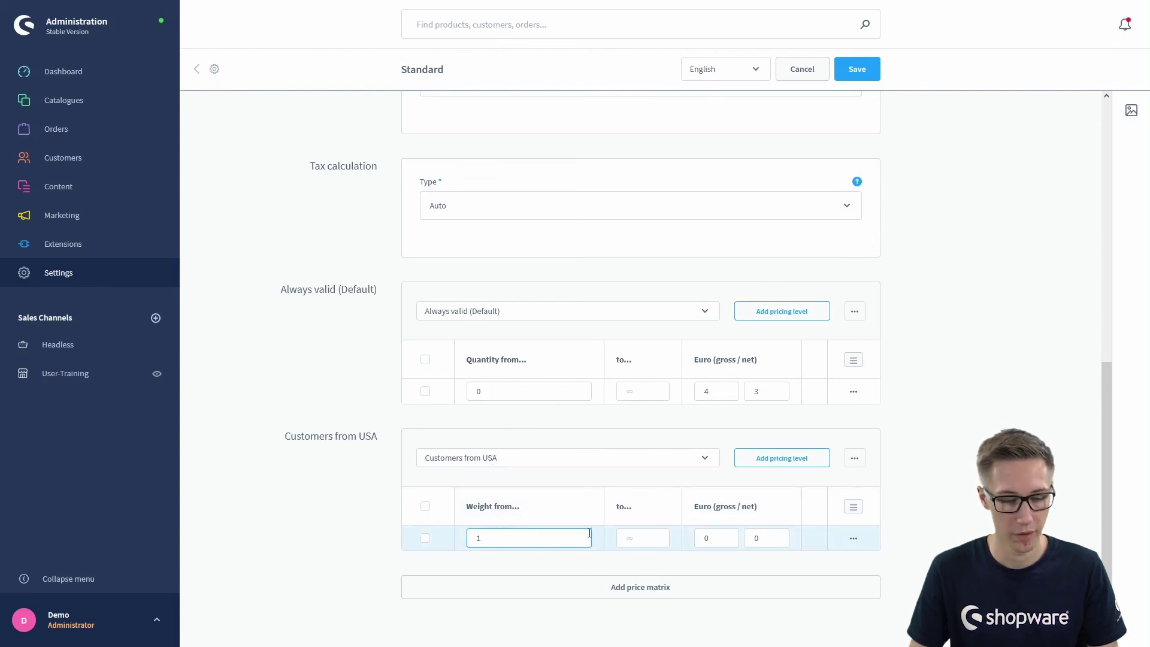
click(630, 538)
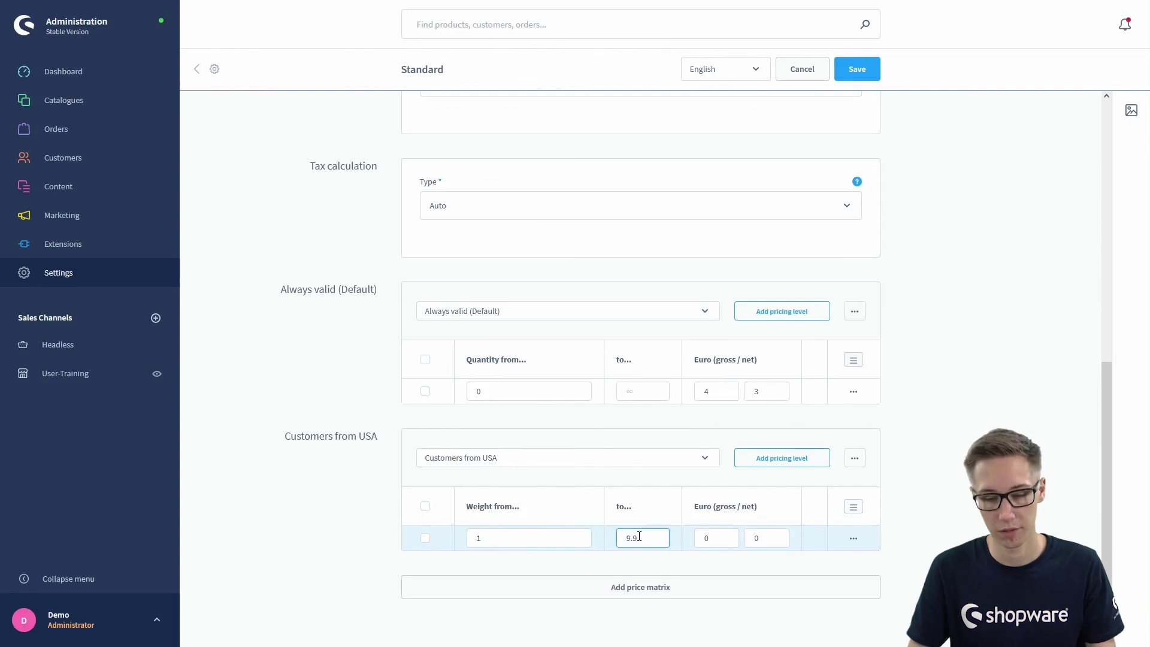
text(9.9)
click(715, 539)
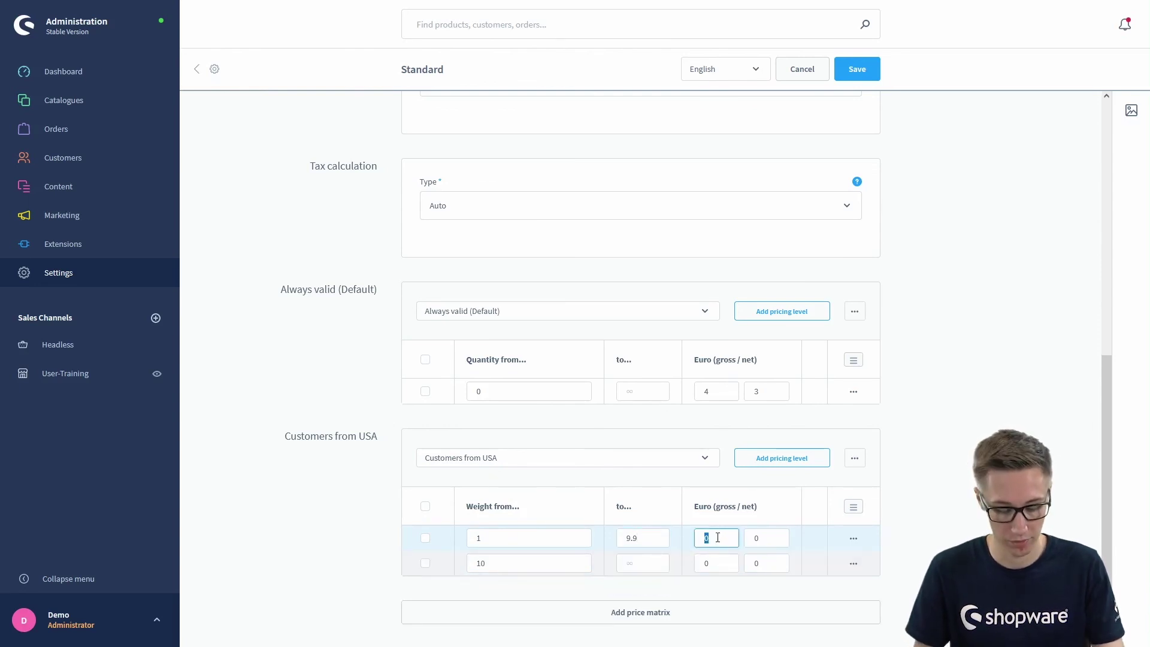
text(4)
click(763, 537)
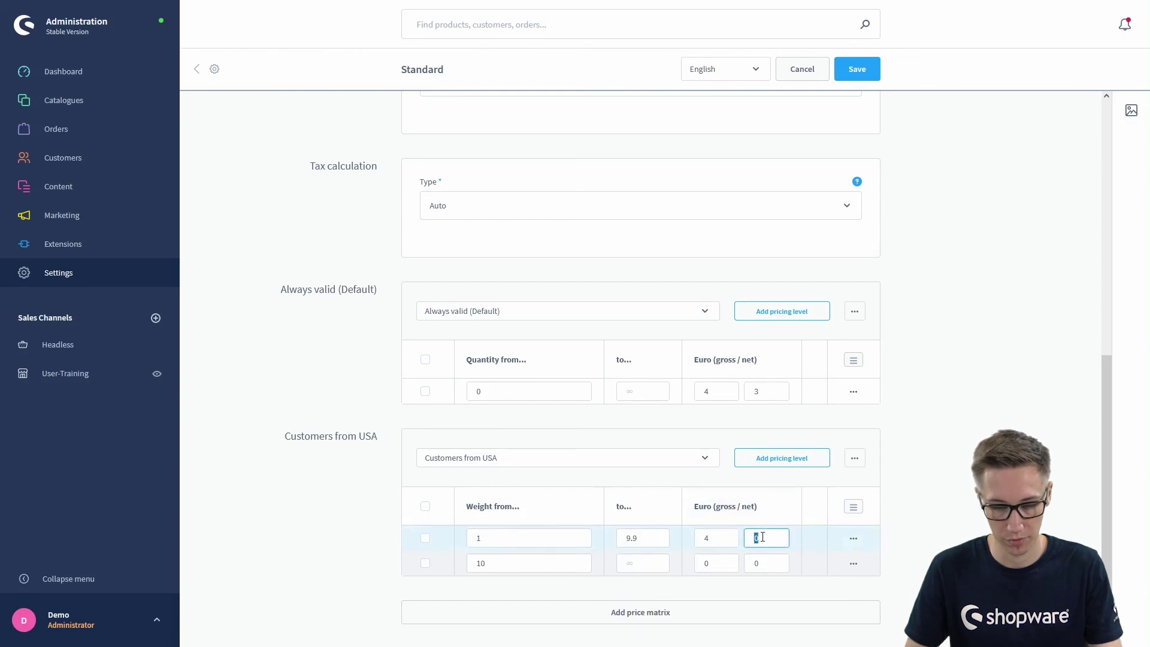
text(3)
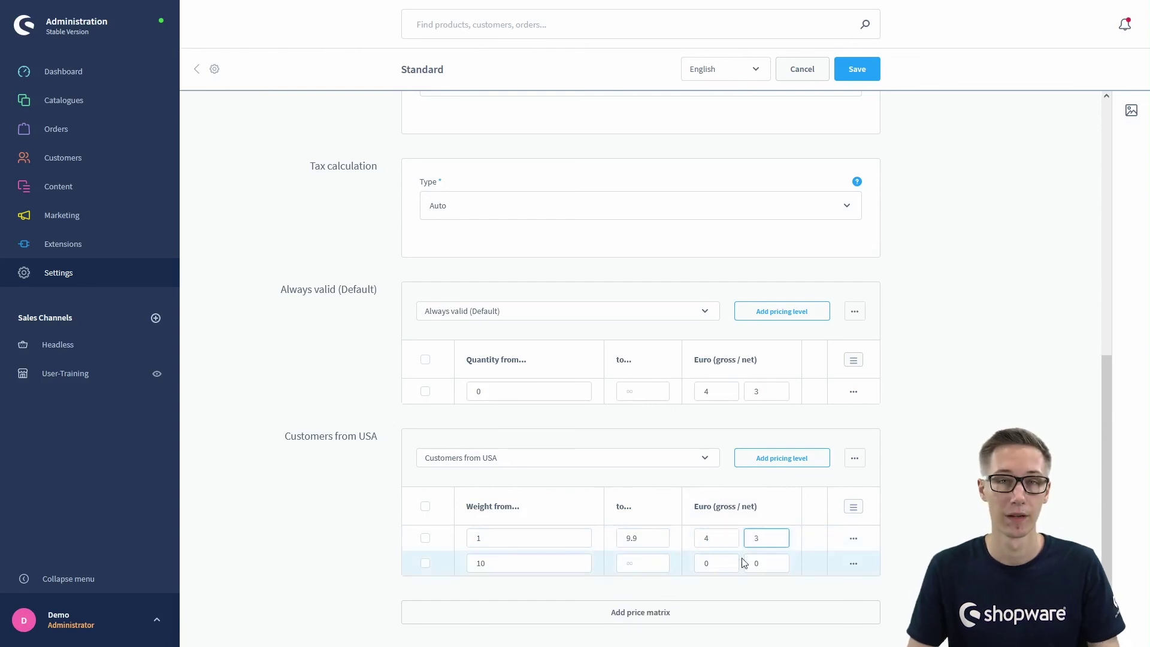
- Price the tier from weight 10 at 10 € gross and 8 € net
click(528, 563)
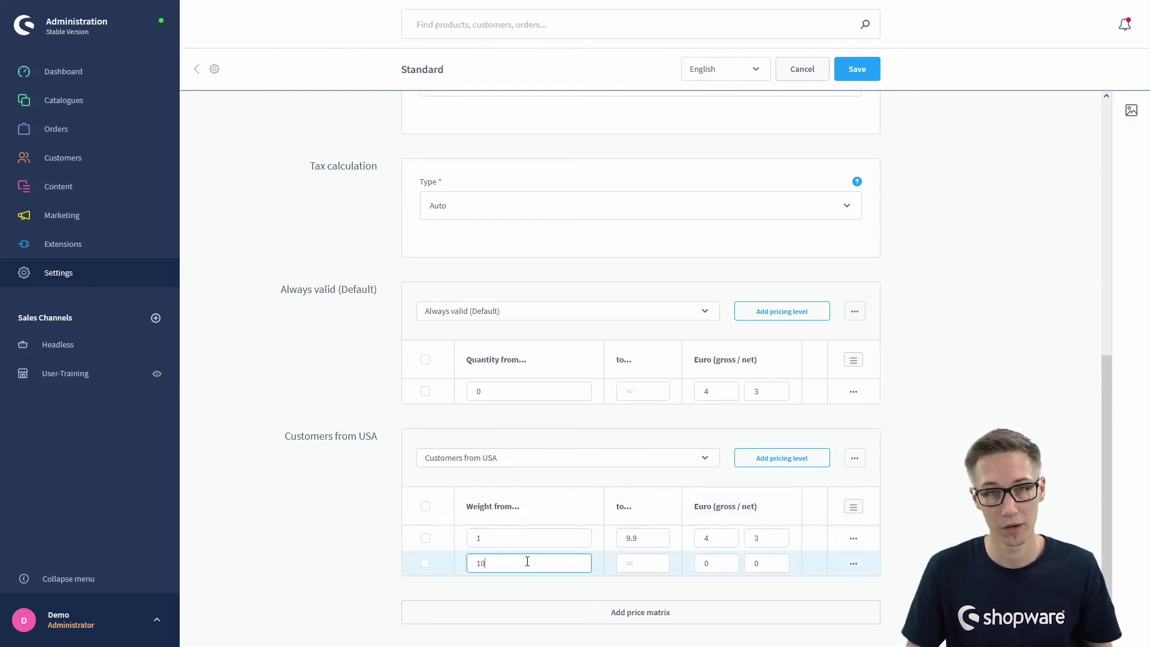
click(637, 558)
click(717, 564)
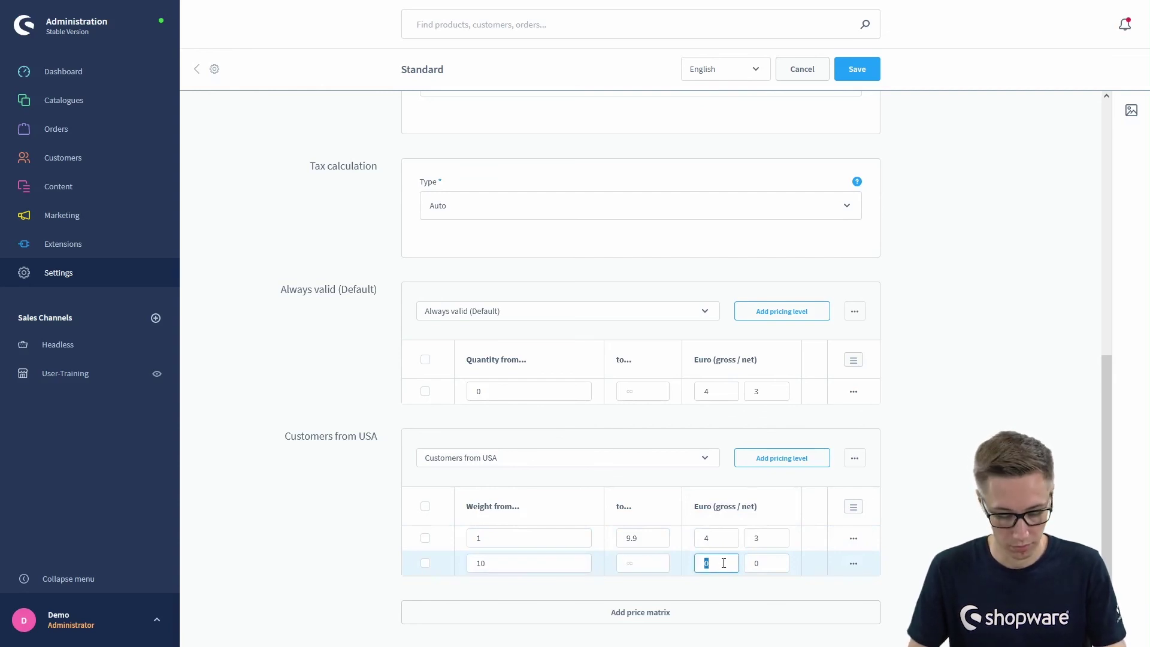
text(10)
click(747, 562)
text(8)
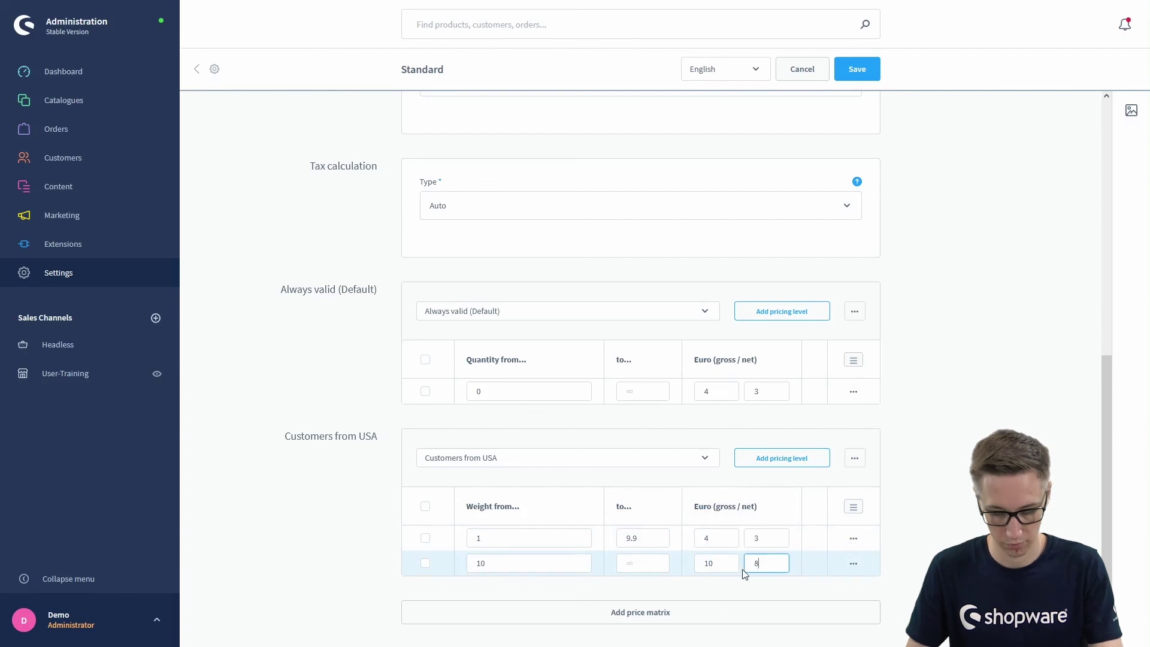
click(714, 563)
click(316, 519)
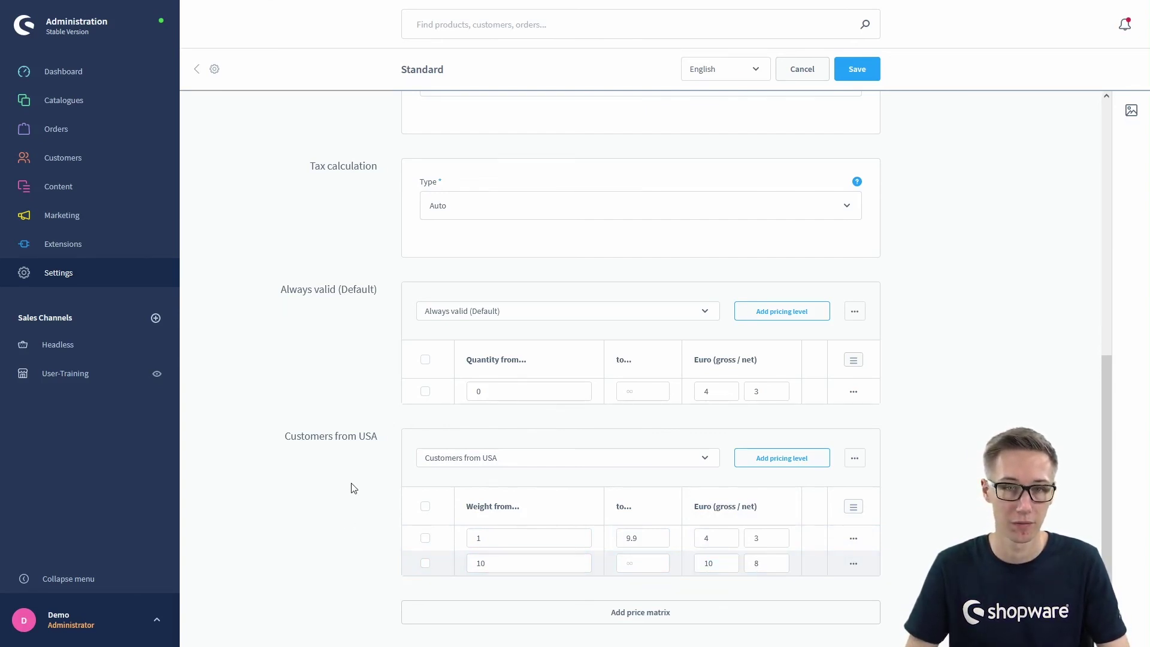
scroll(351, 482, up, 8)
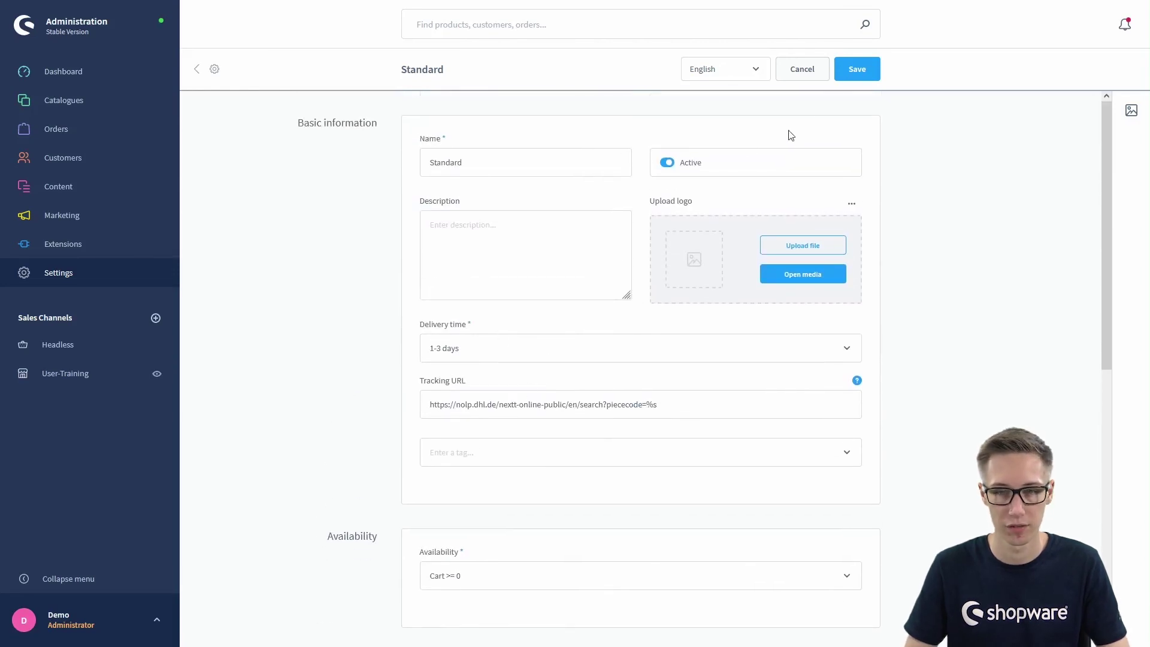
- Save the Standard shipping method and return to the Express/Standard shipping list
click(855, 70)
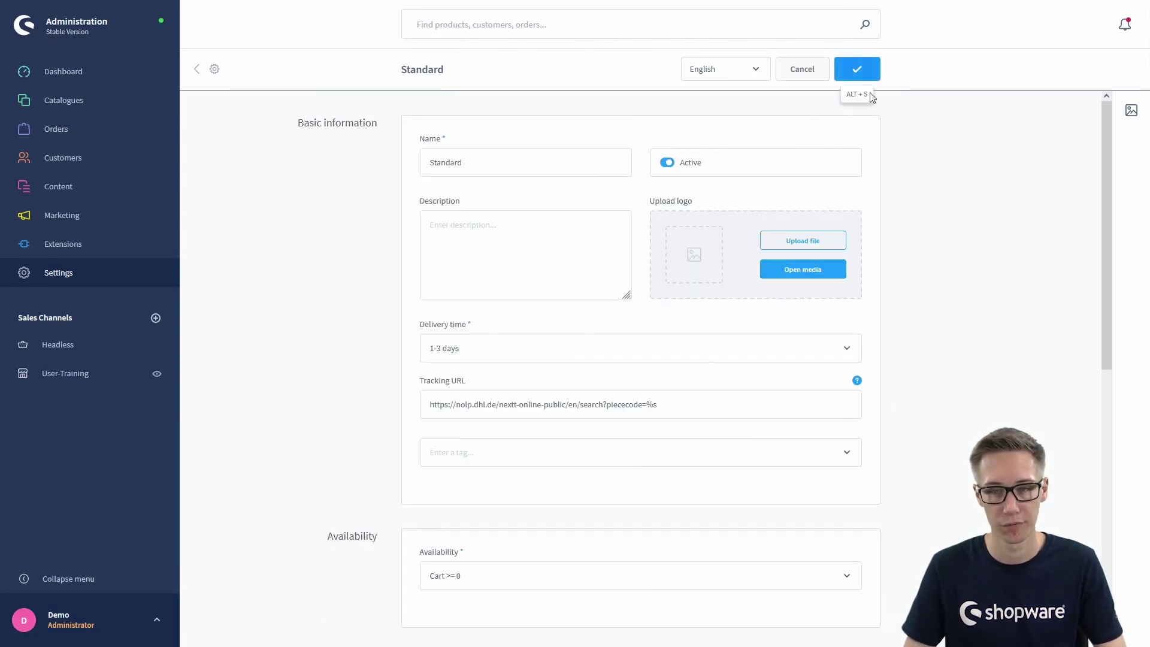
click(200, 72)
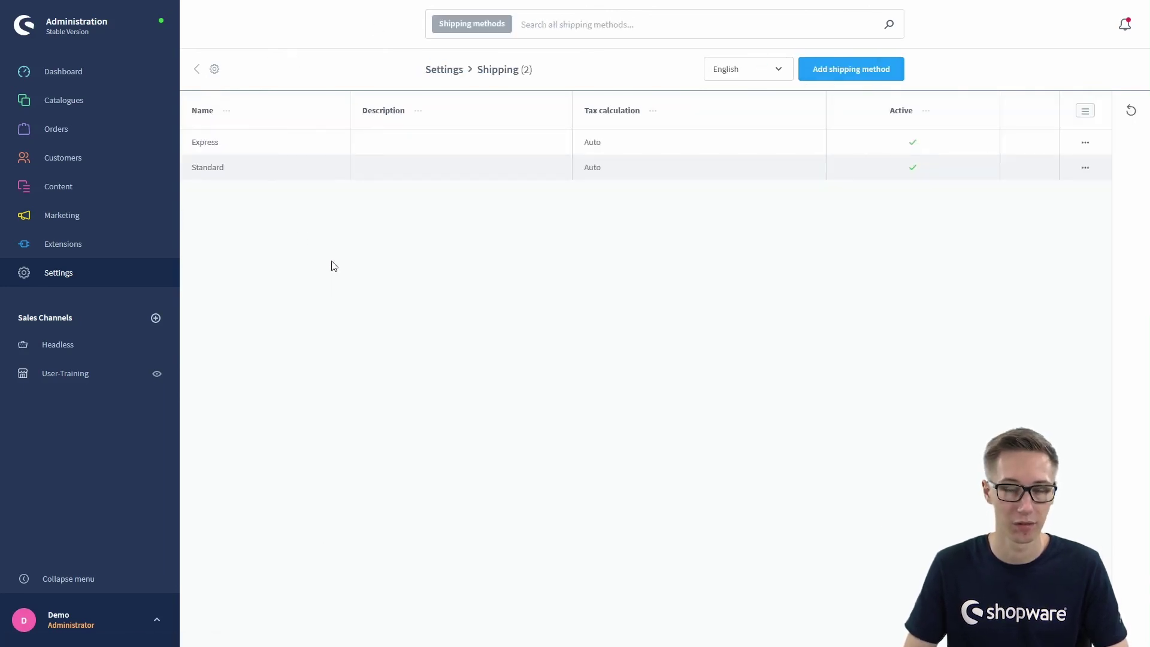